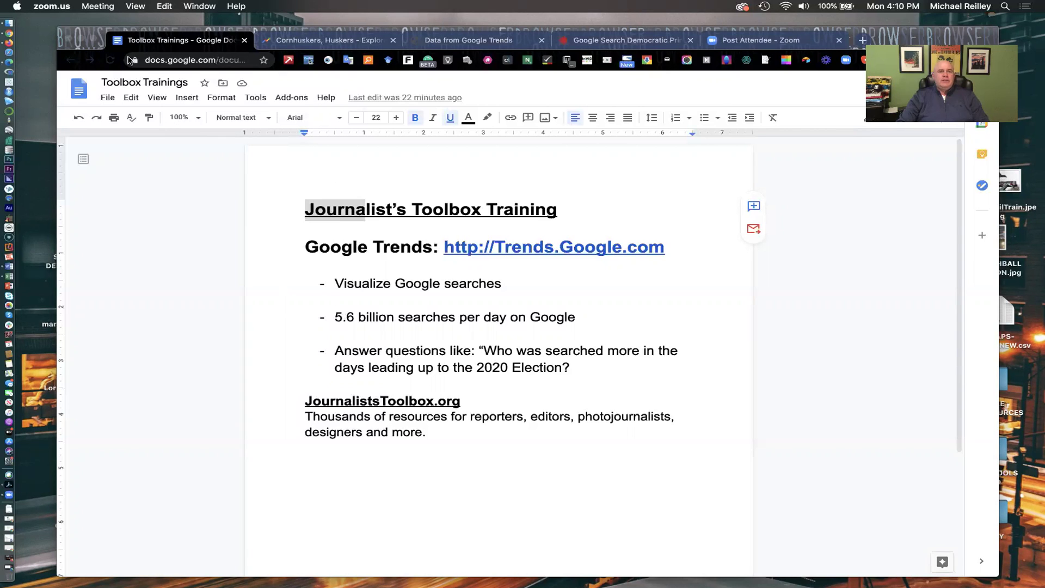
Switch to the Cornhuskers vs Huskers comparison, then return to the Google Trends home page.
left_click_drag(103, 34, 99, 65)
left_click(315, 73)
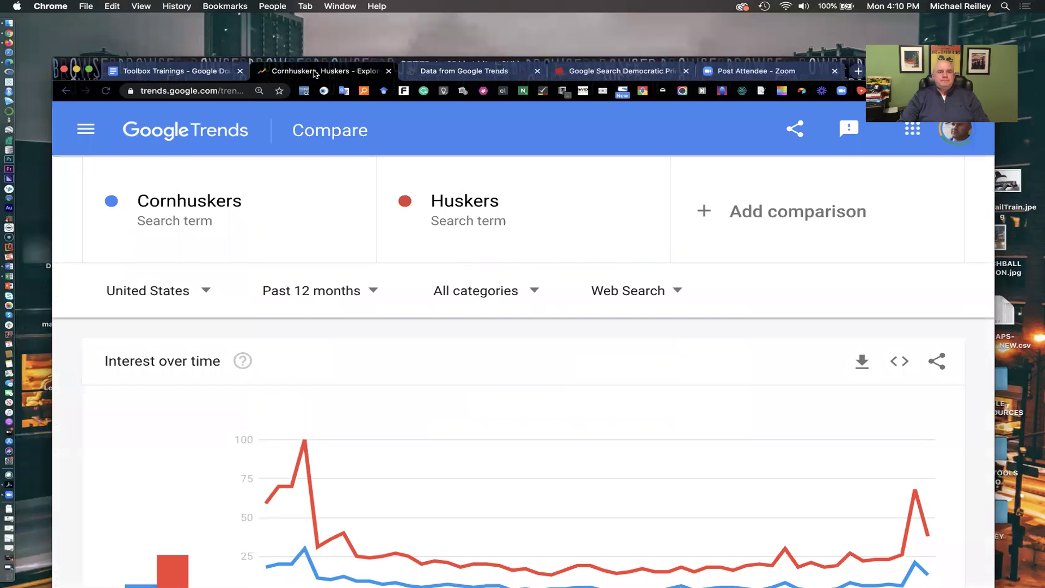
left_click(196, 130)
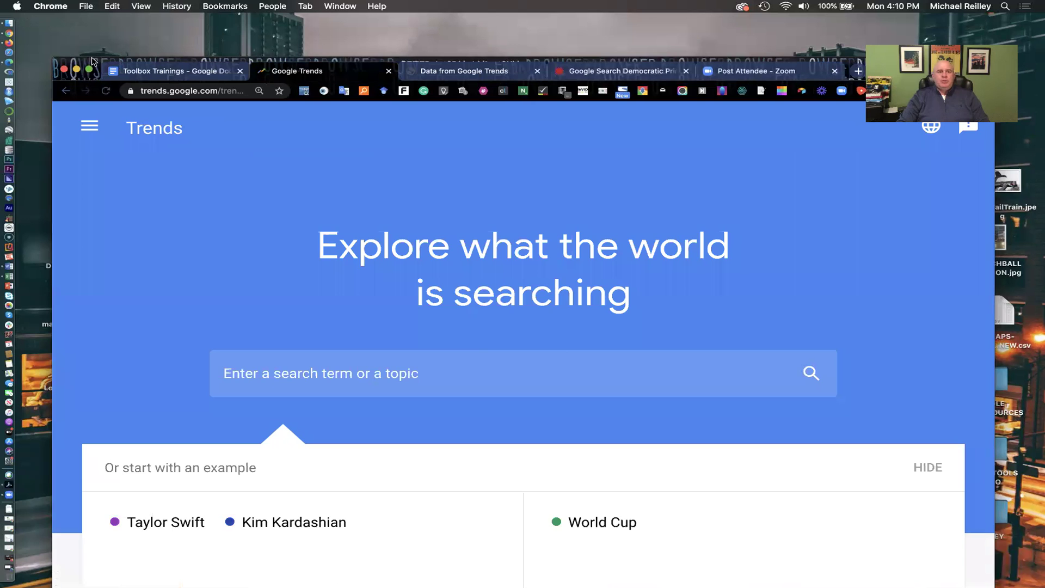
Page the home page's example comparisons forward past Fortnite to examples 4–5 of 6.
left_click_drag(92, 58, 85, 55)
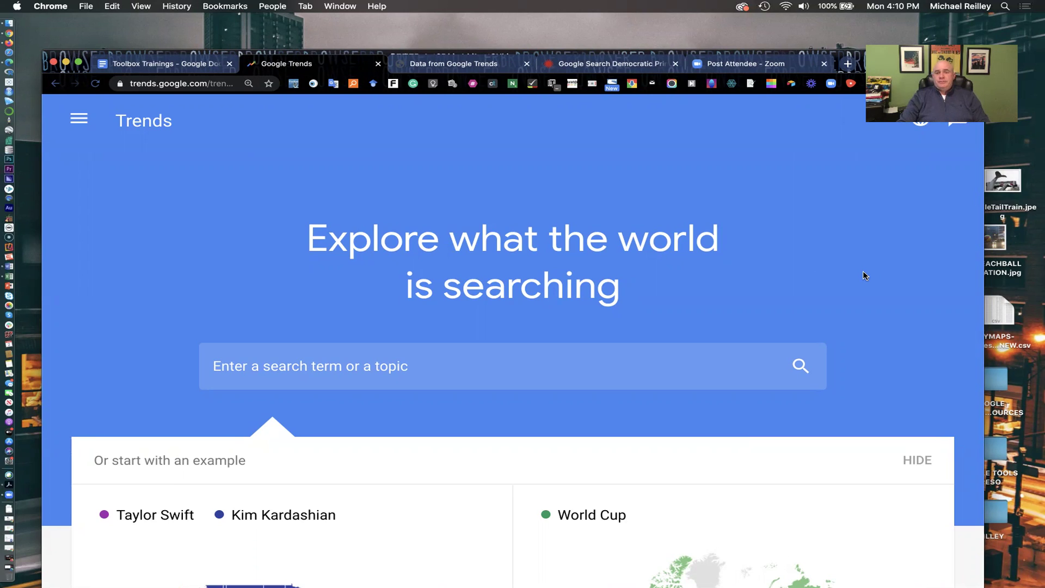
scroll(865, 275, "down", 1)
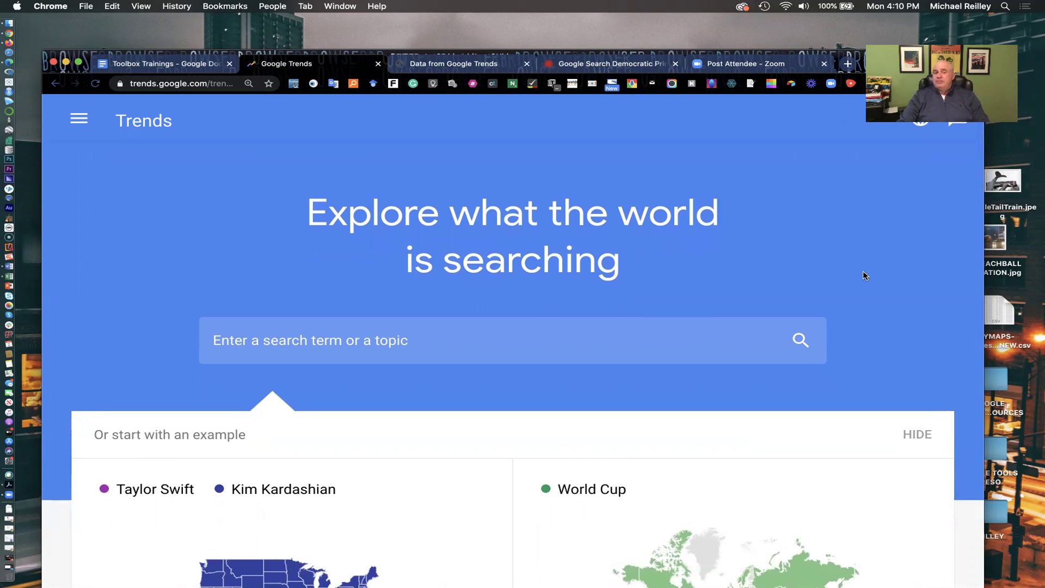
scroll(865, 275, "down", 9)
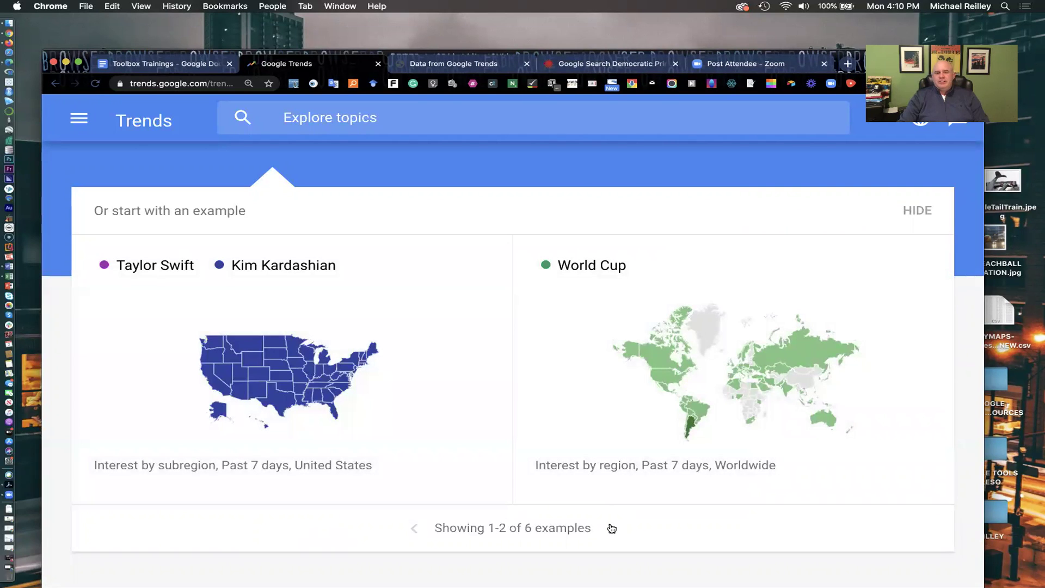
left_click(610, 528)
left_click(611, 528)
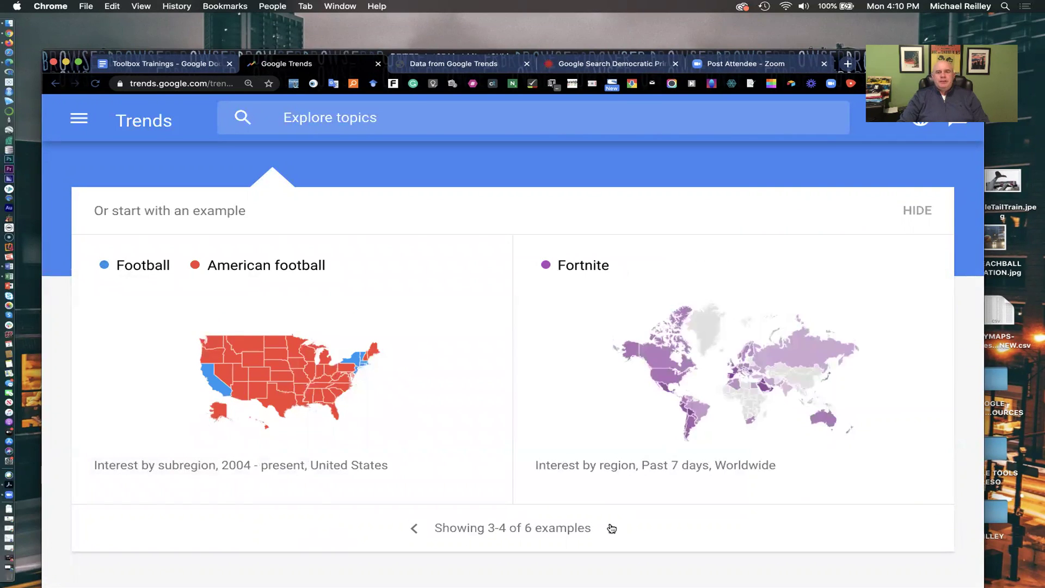
left_click(612, 527)
scroll(611, 527, "down", 5)
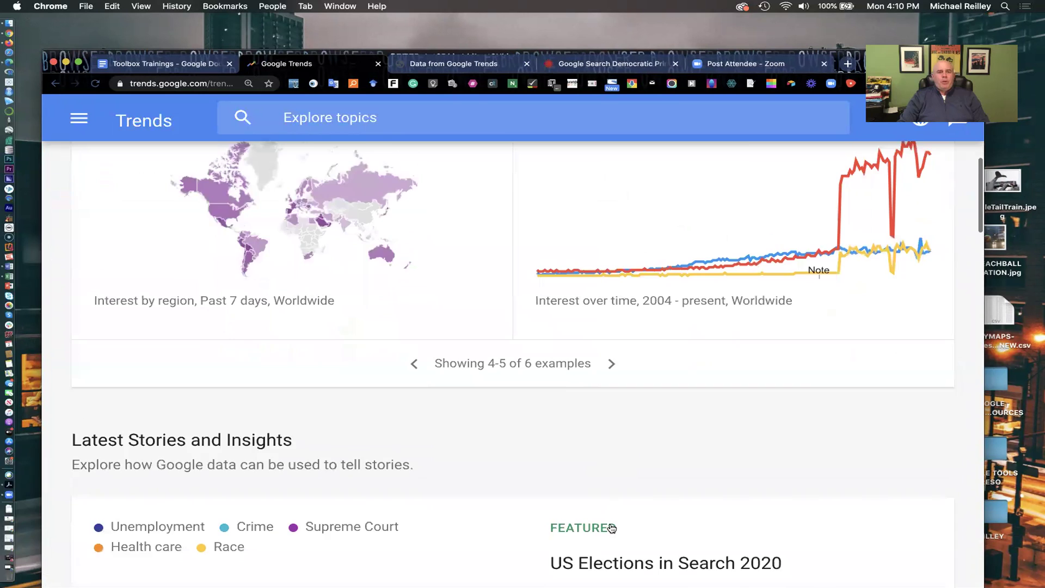
scroll(611, 527, "down", 6)
scroll(611, 527, "up", 2)
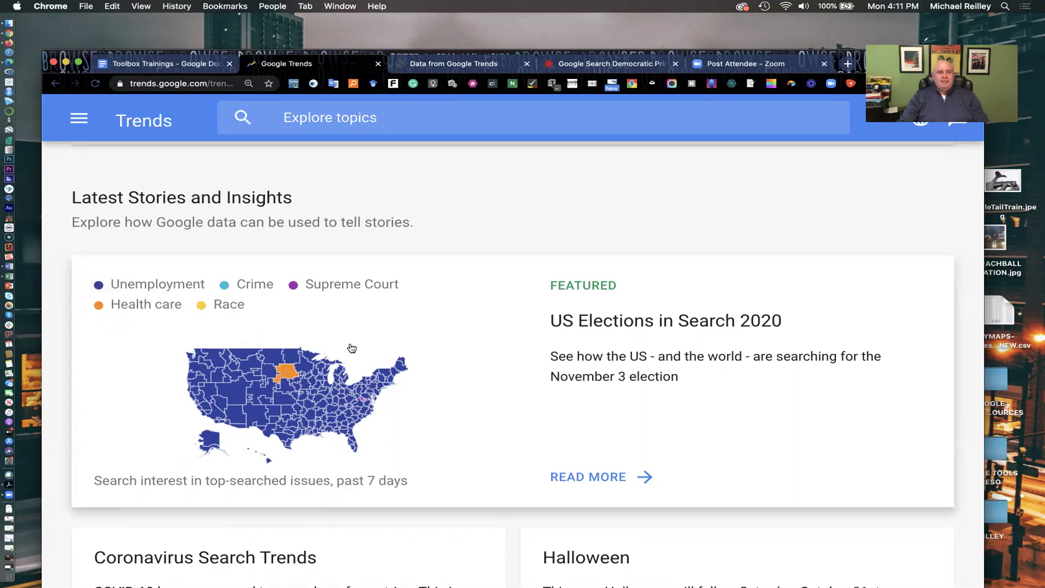
scroll(352, 348, "down", 3)
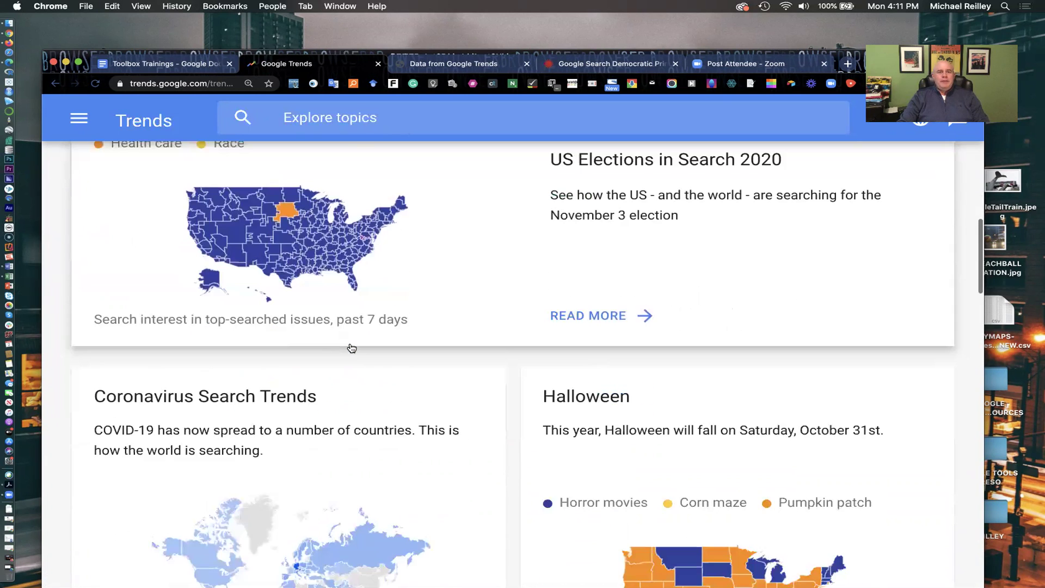
scroll(352, 348, "down", 5)
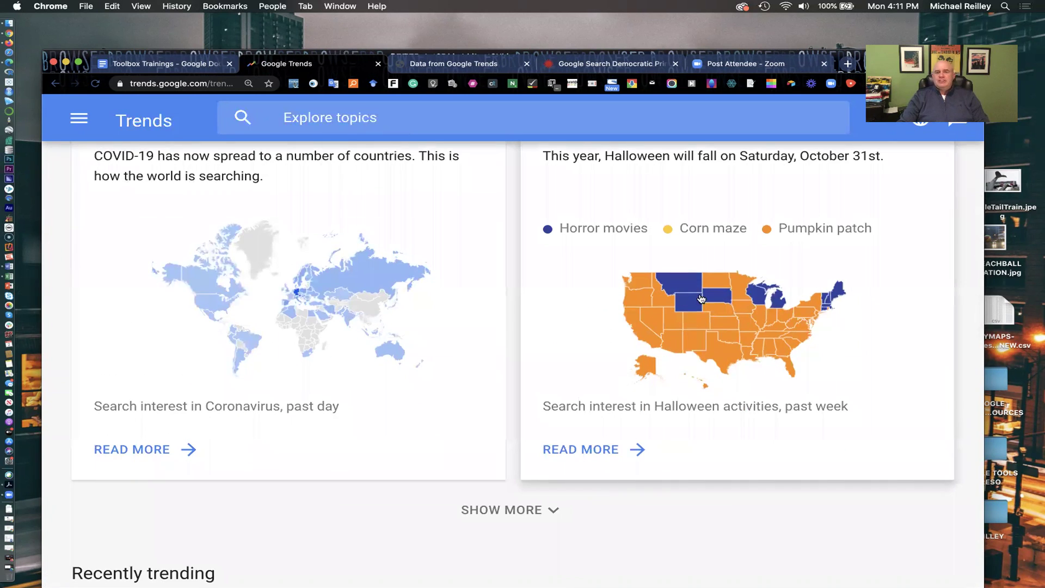
scroll(701, 299, "up", 1)
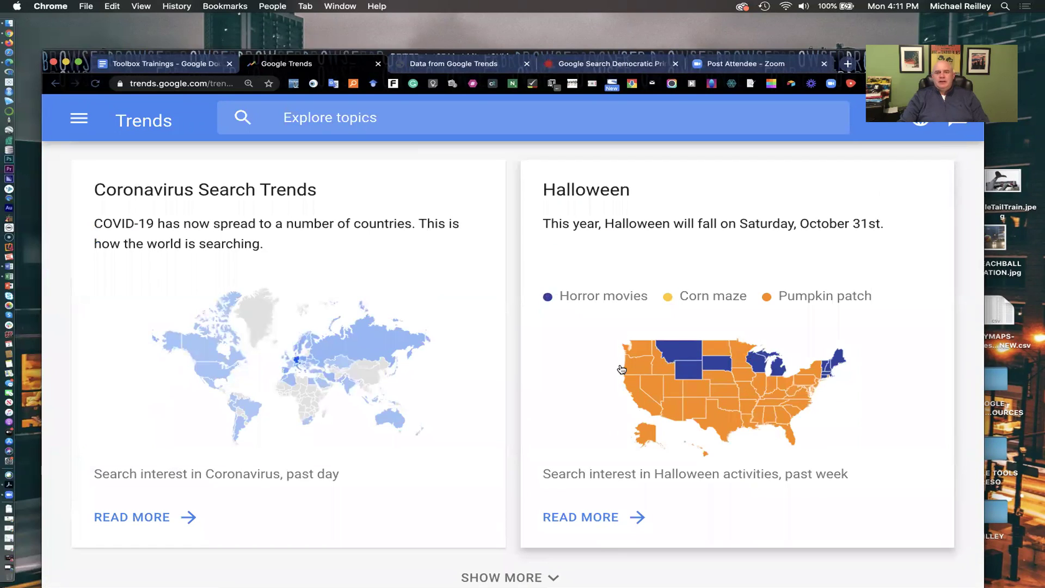
scroll(621, 370, "down", 2)
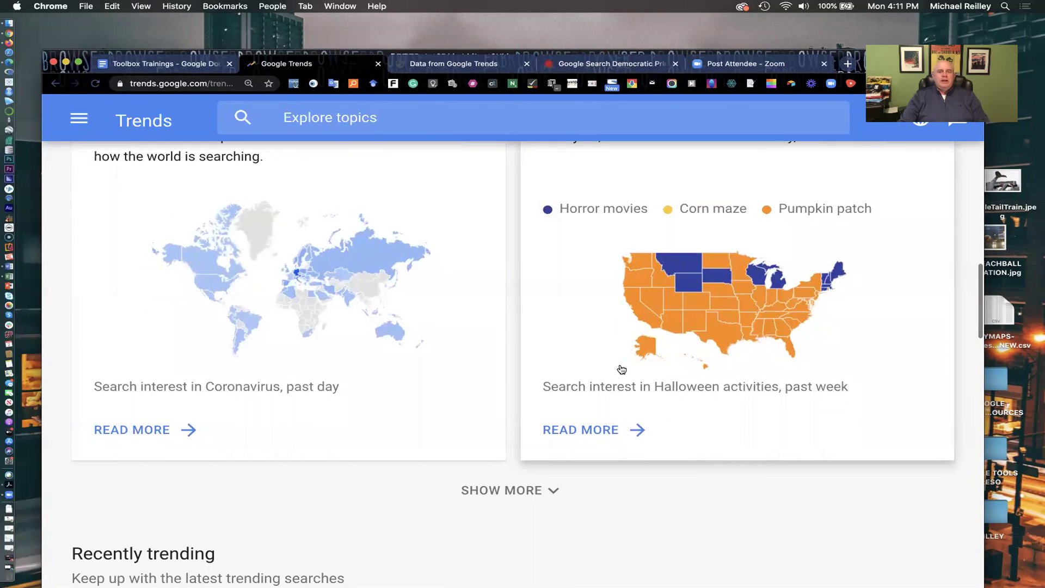
scroll(689, 390, "down", 2)
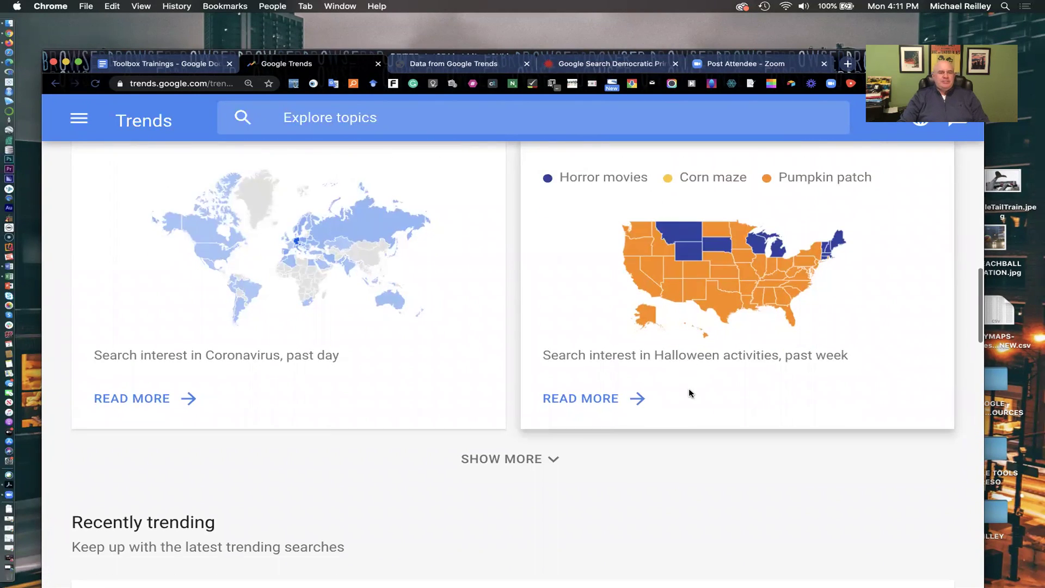
scroll(689, 392, "down", 7)
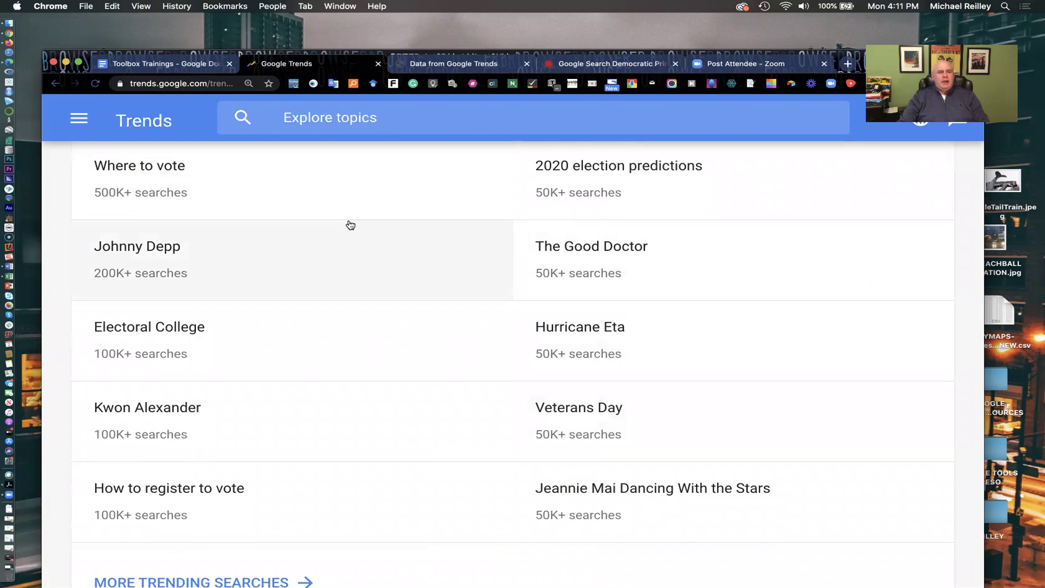
scroll(351, 224, "up", 1)
scroll(350, 225, "up", 2)
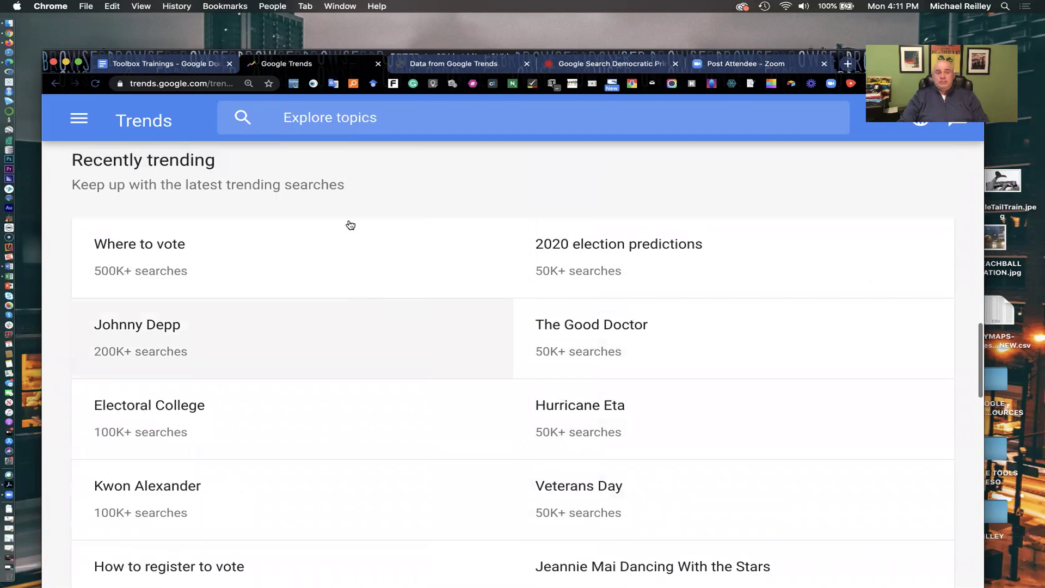
scroll(351, 225, "down", 2)
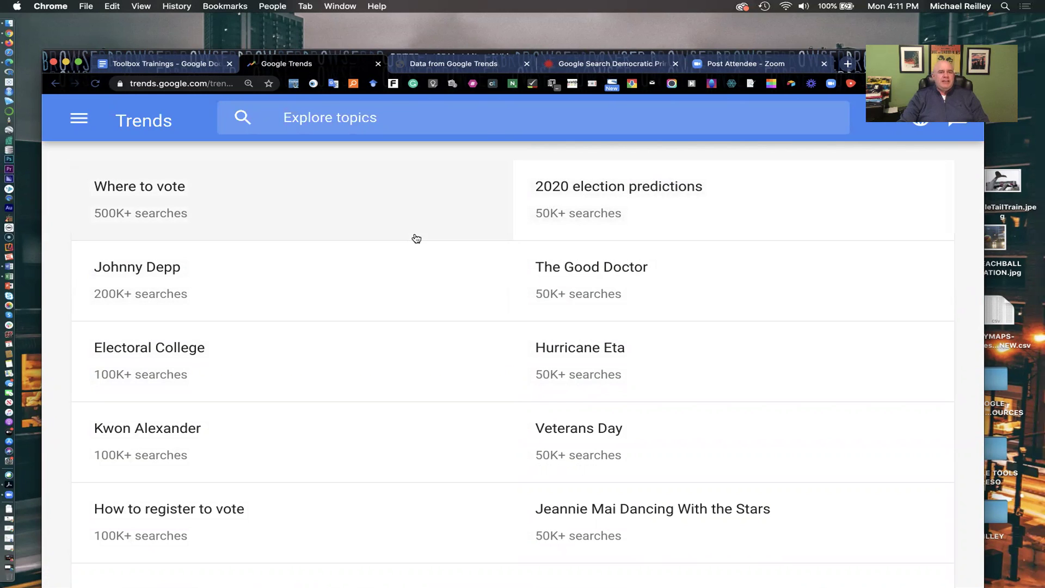
scroll(416, 239, "up", 7)
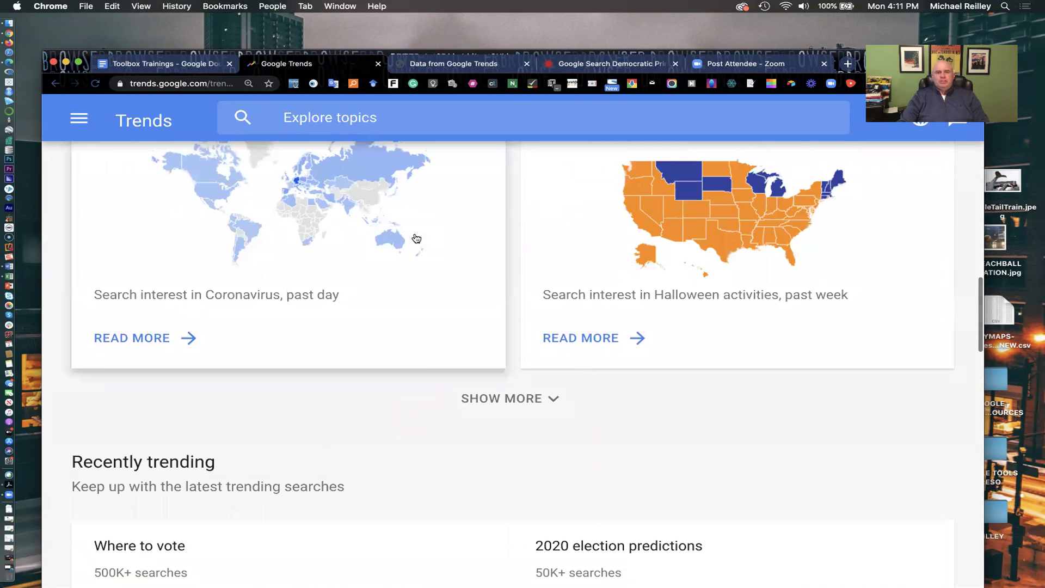
scroll(416, 239, "up", 10)
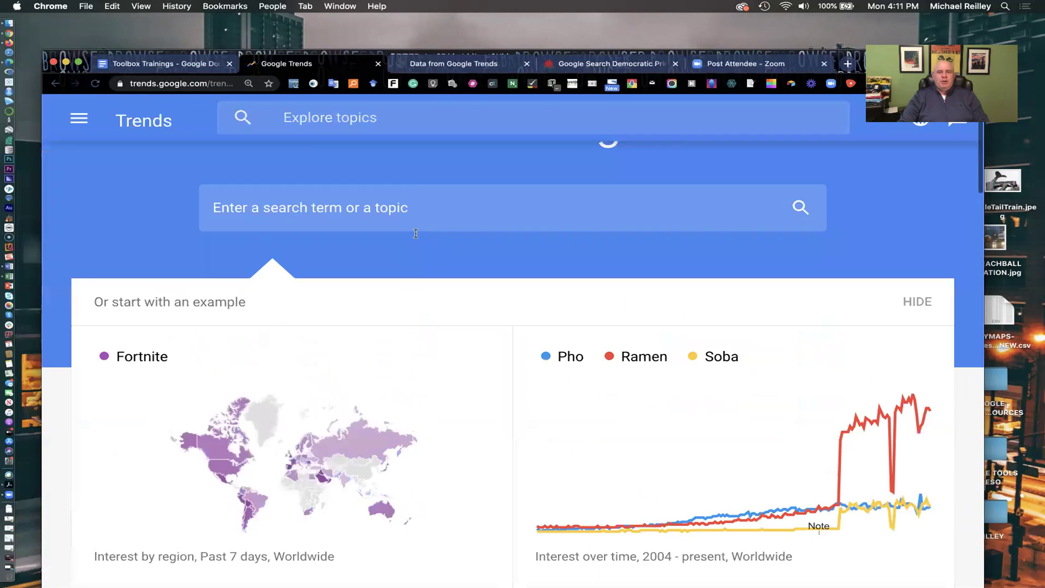
scroll(415, 233, "up", 2)
scroll(415, 235, "up", 2)
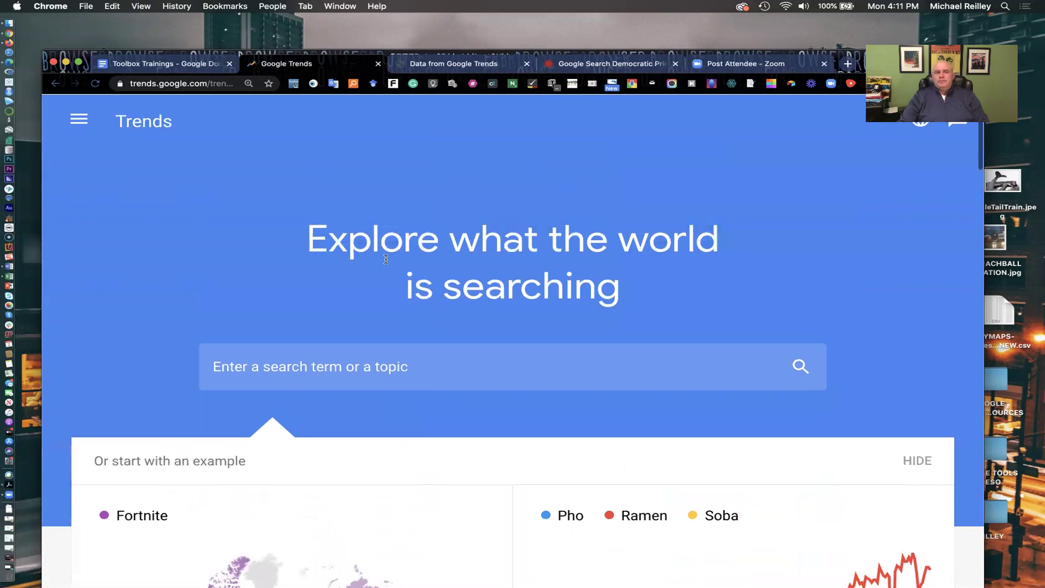
Search for 'Hillary Clinton' to chart its US interest over the past 12 months.
left_click(217, 366)
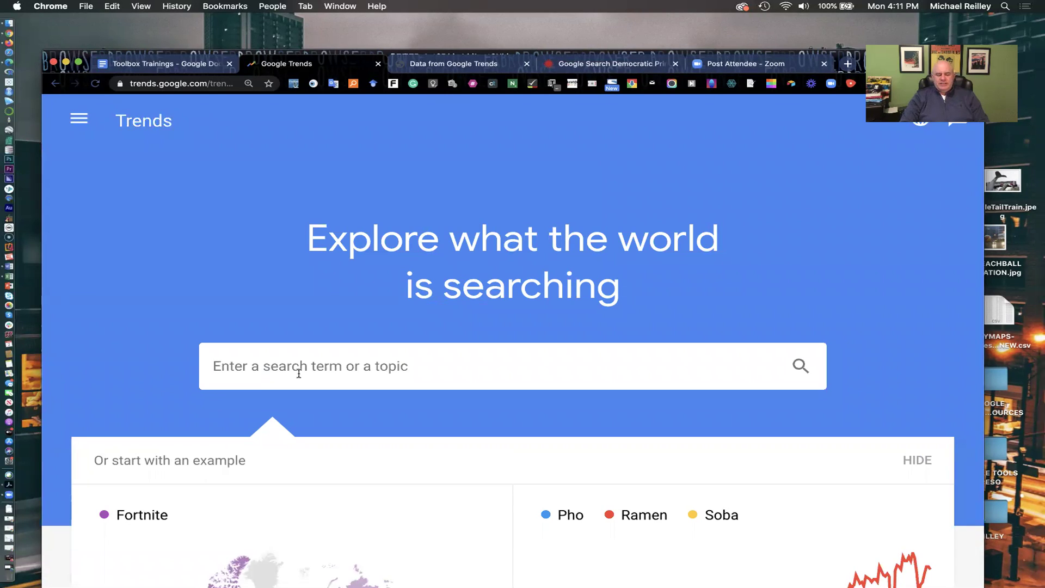
type("Hilla")
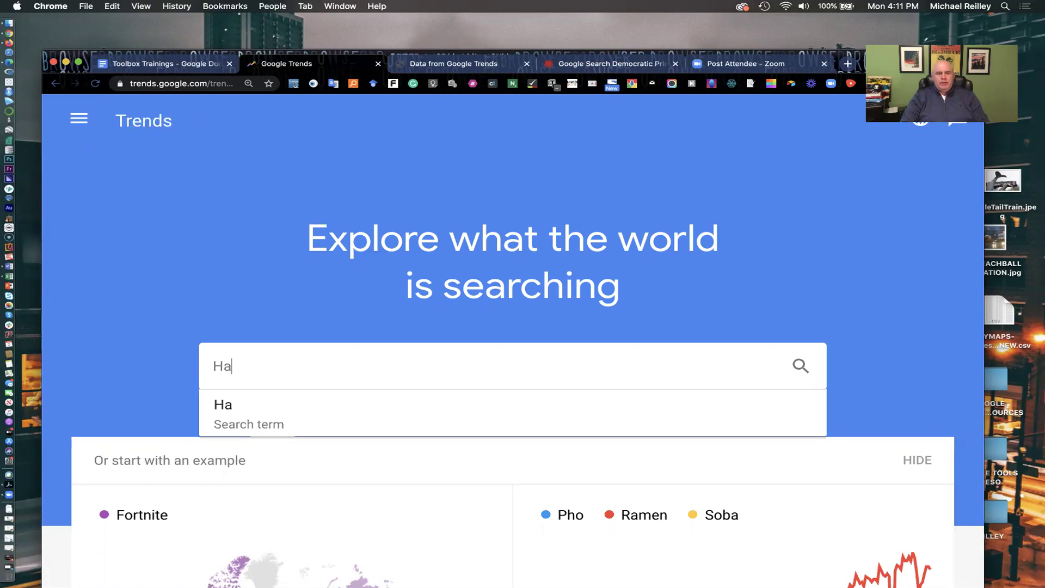
type("ry Ci")
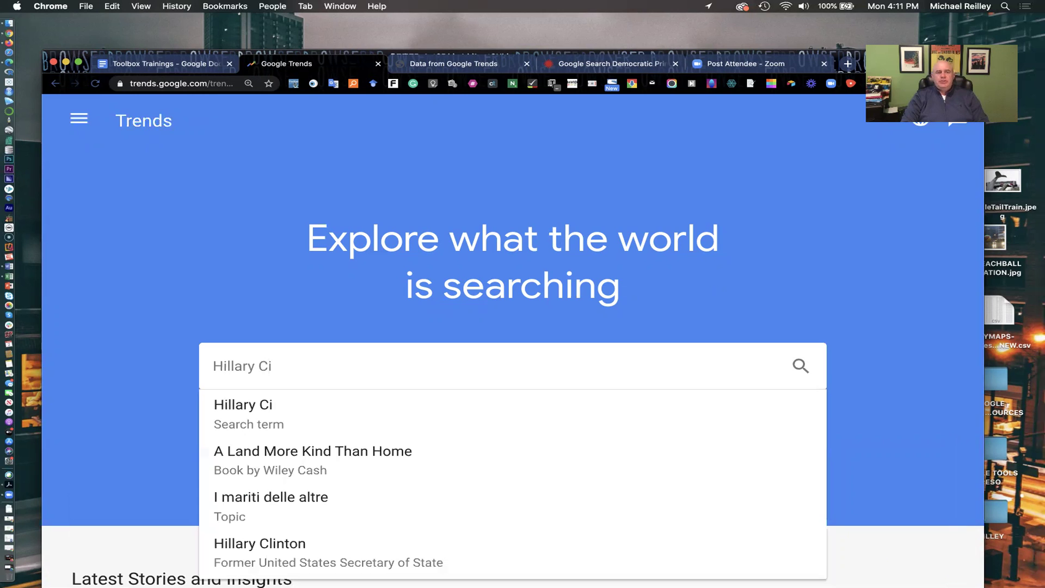
key("BackSpace")
type("l")
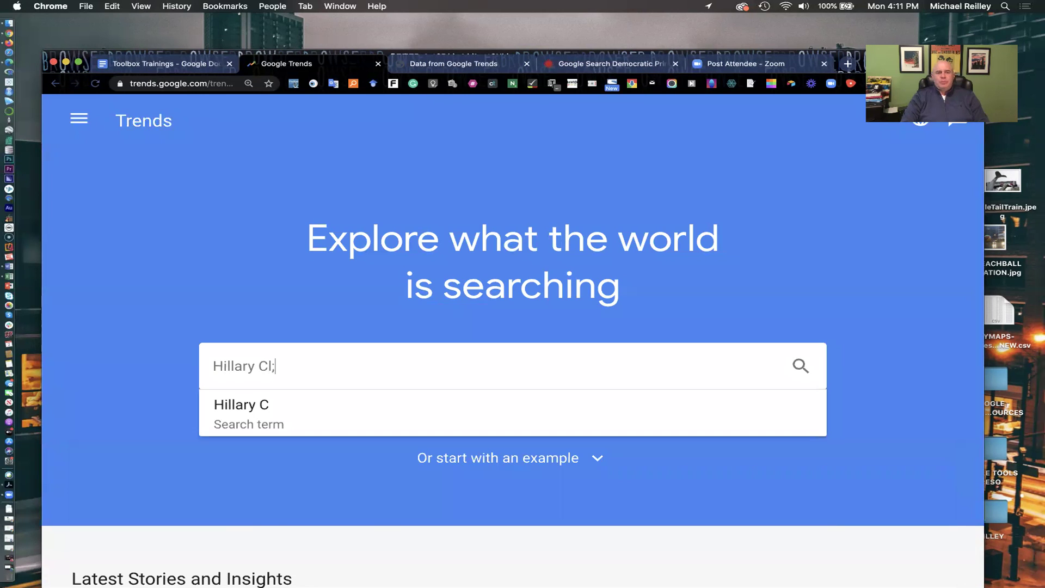
type("inton")
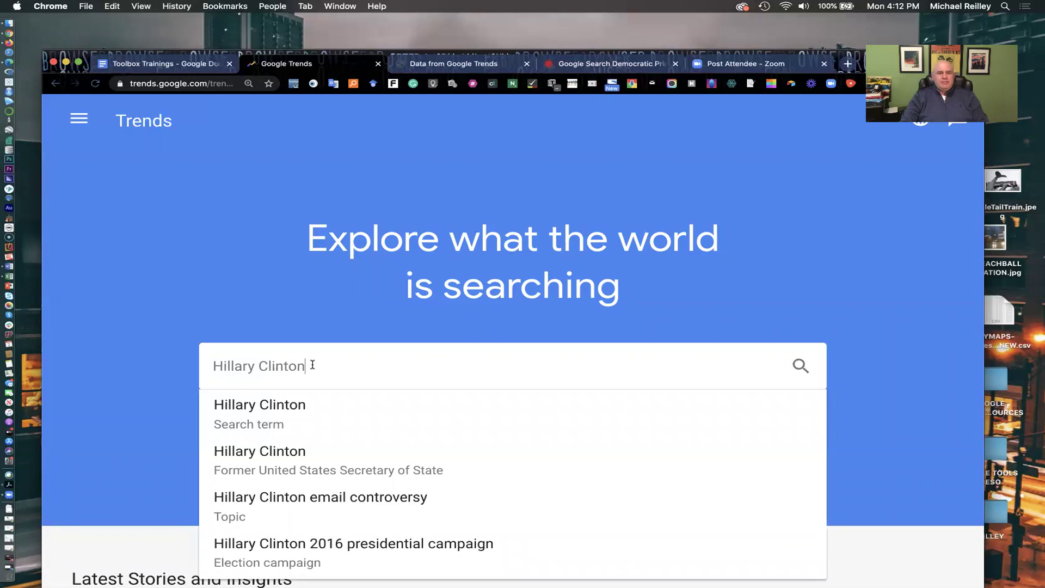
key("Return")
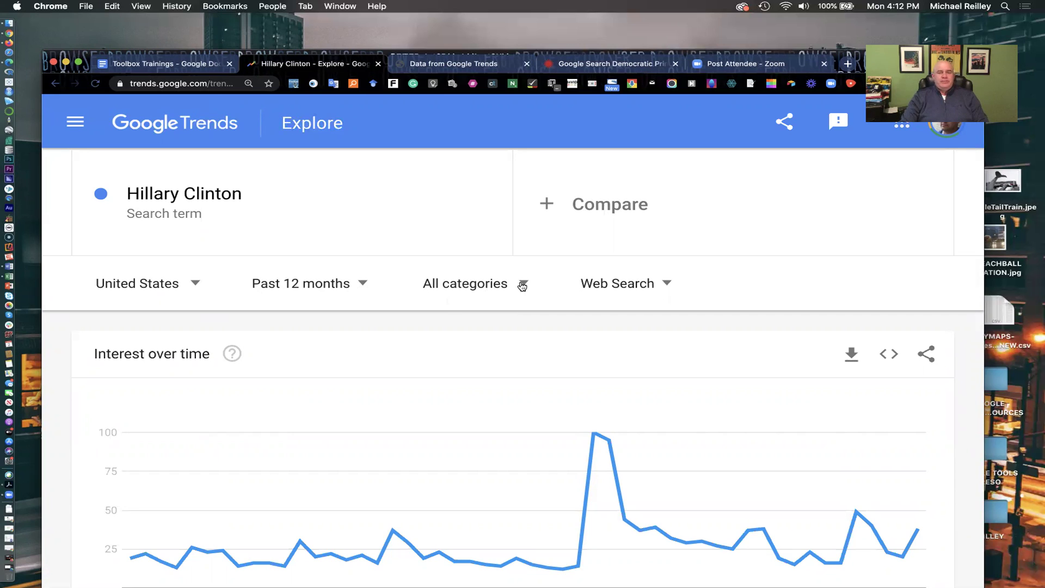
Review the search types, keep Web Search for Hillary Clinton, and begin a comparison term.
left_click(661, 288)
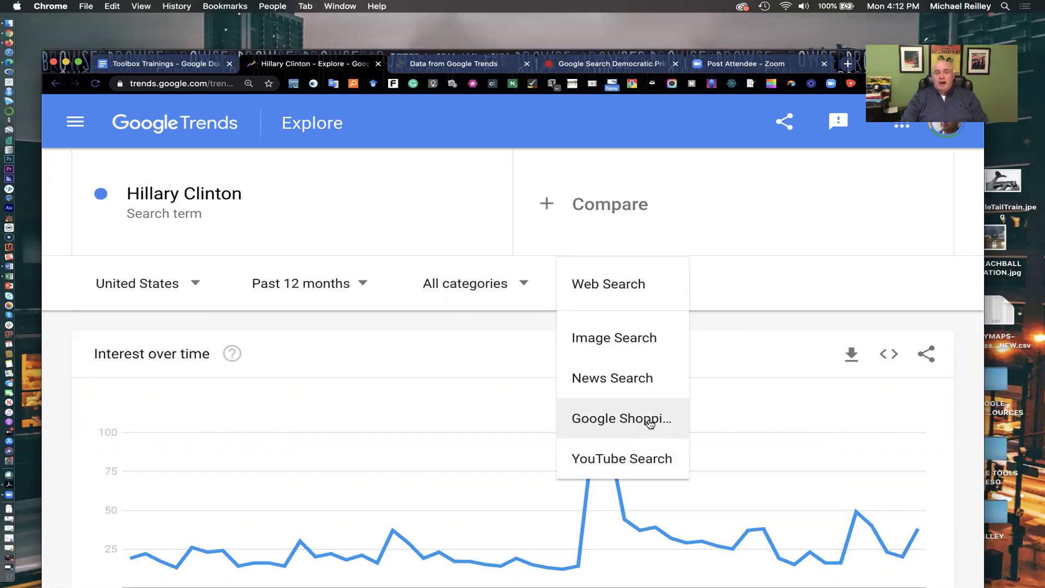
left_click(752, 323)
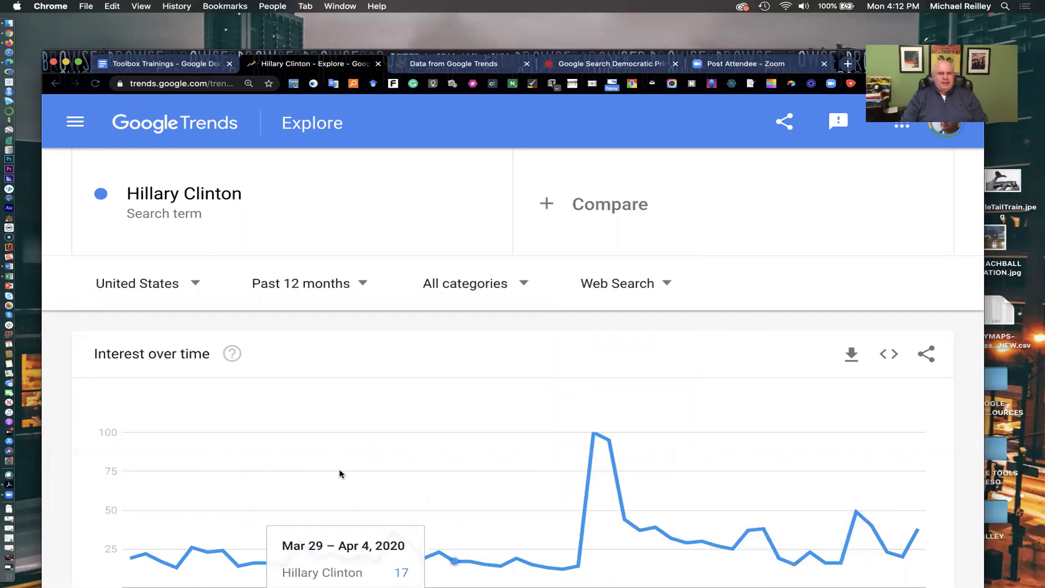
left_click(597, 208)
Add 'Donald Trump' as a search term compared against Hillary Clinton.
type("Dona")
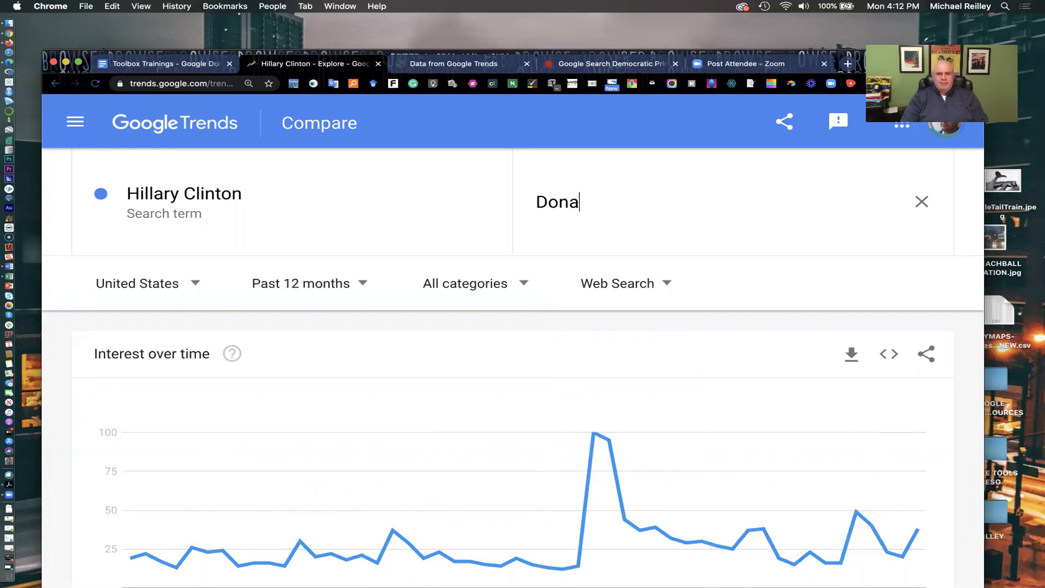
type("ld Trump")
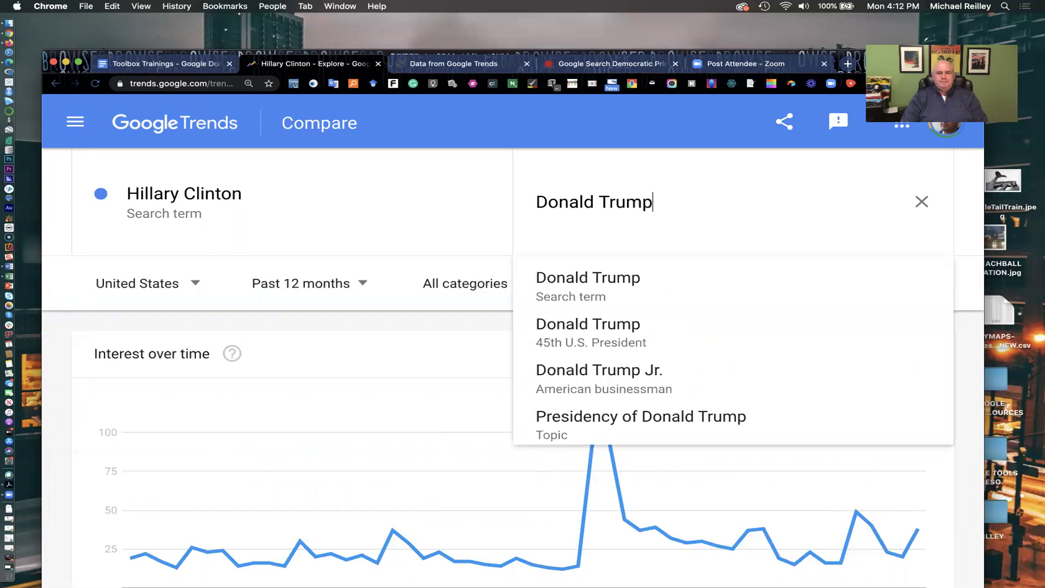
left_click(587, 283)
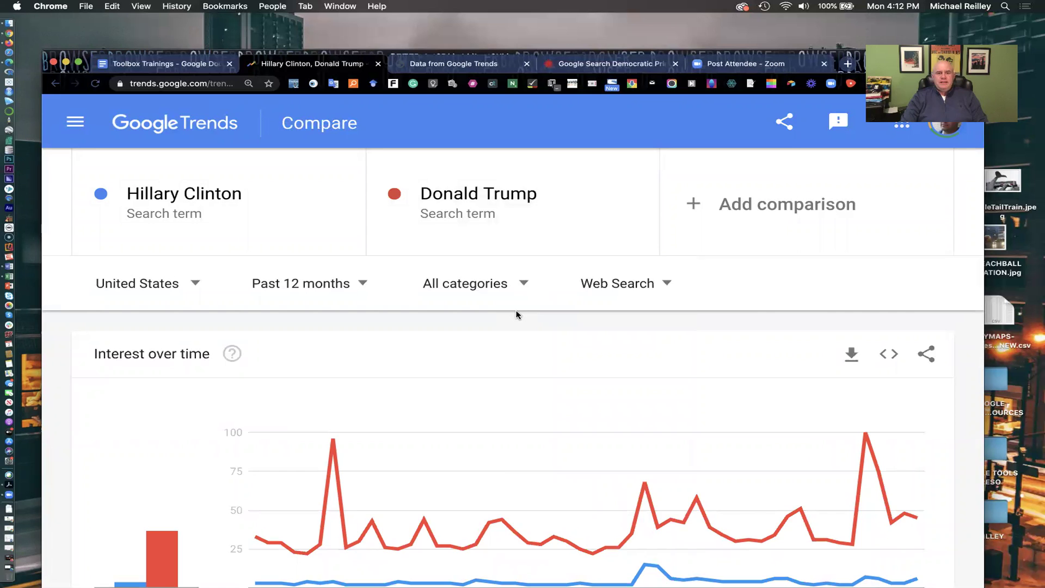
scroll(517, 314, "down", 3)
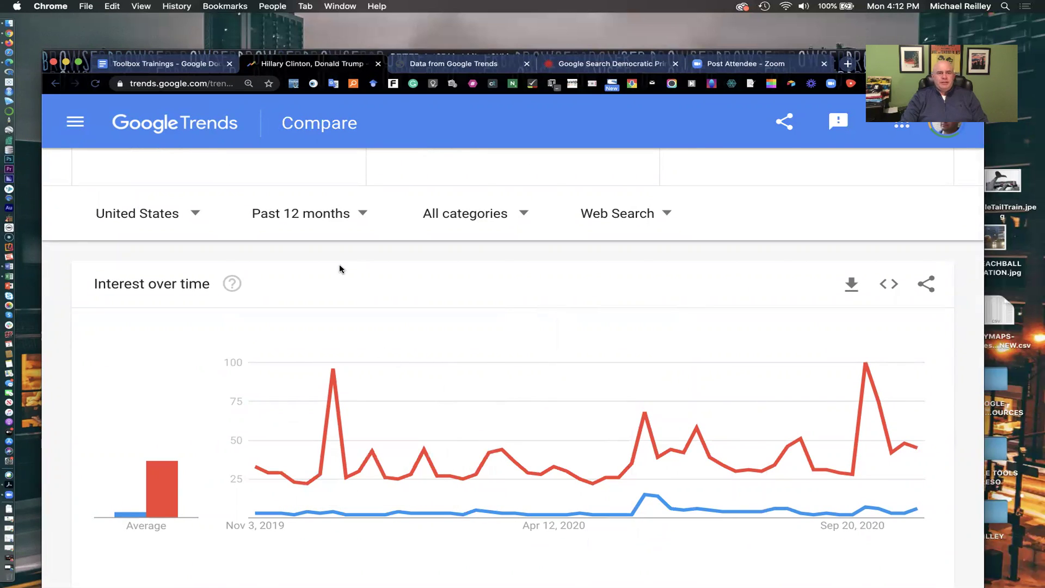
left_click(361, 215)
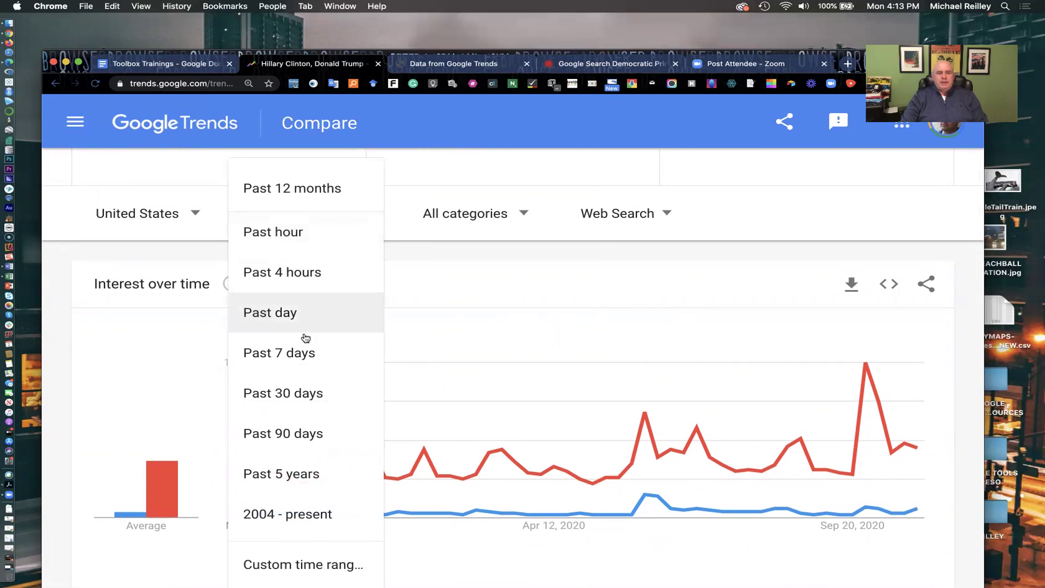
Set a custom time range covering the full year 2016.
left_click(312, 566)
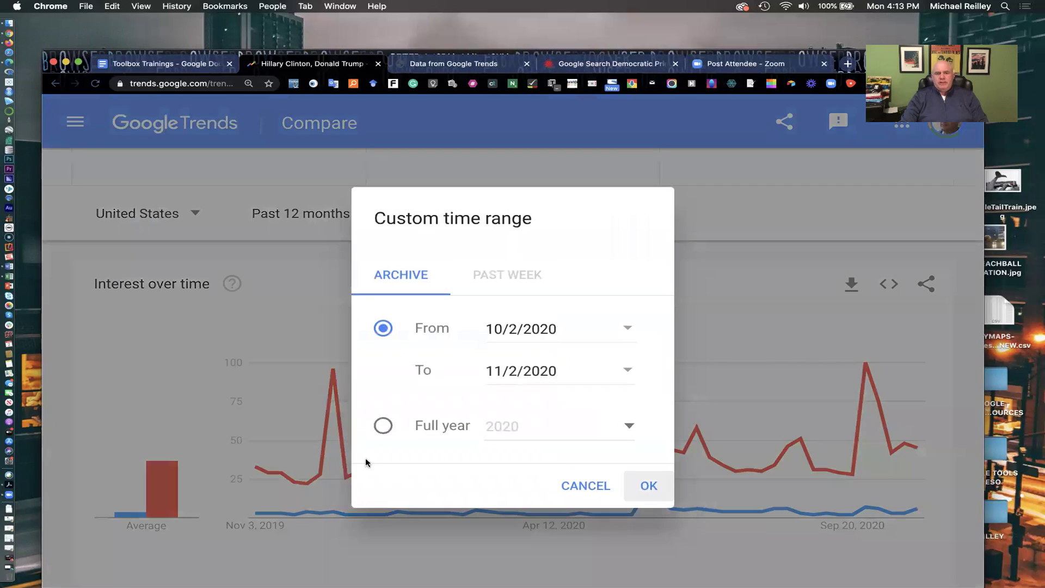
left_click(383, 425)
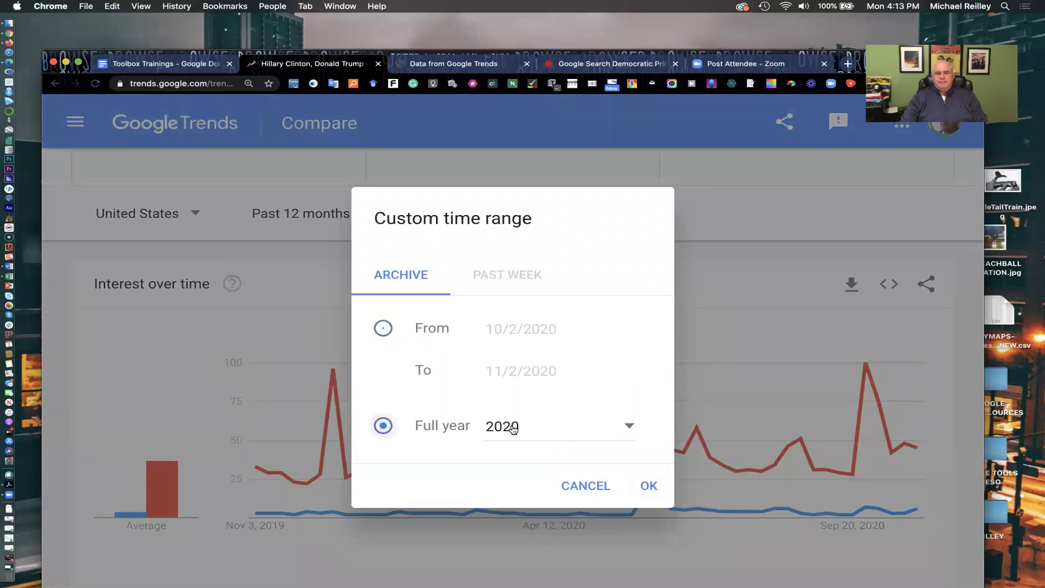
left_click(540, 428)
left_click(514, 509)
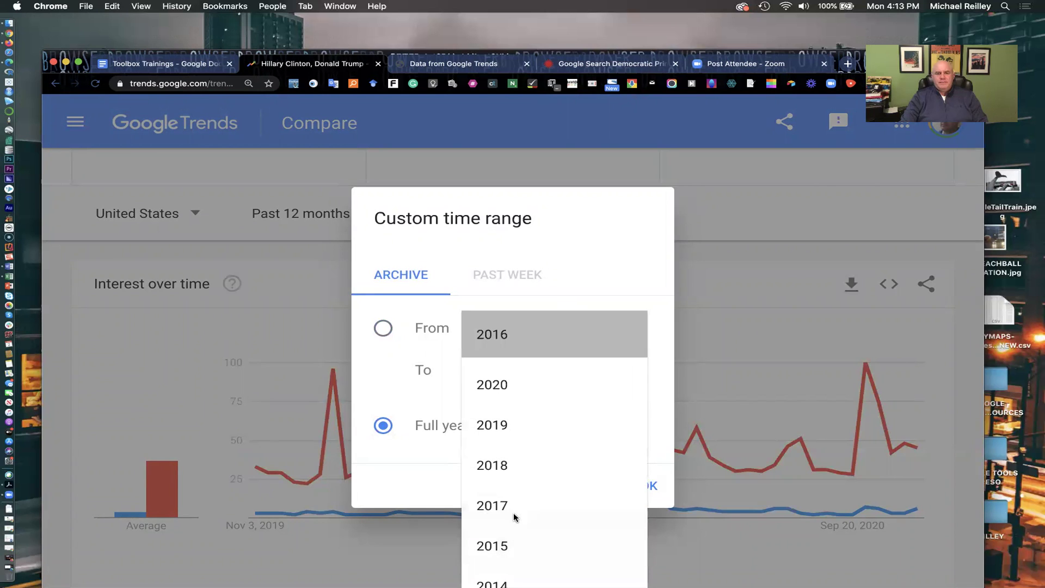
left_click(647, 485)
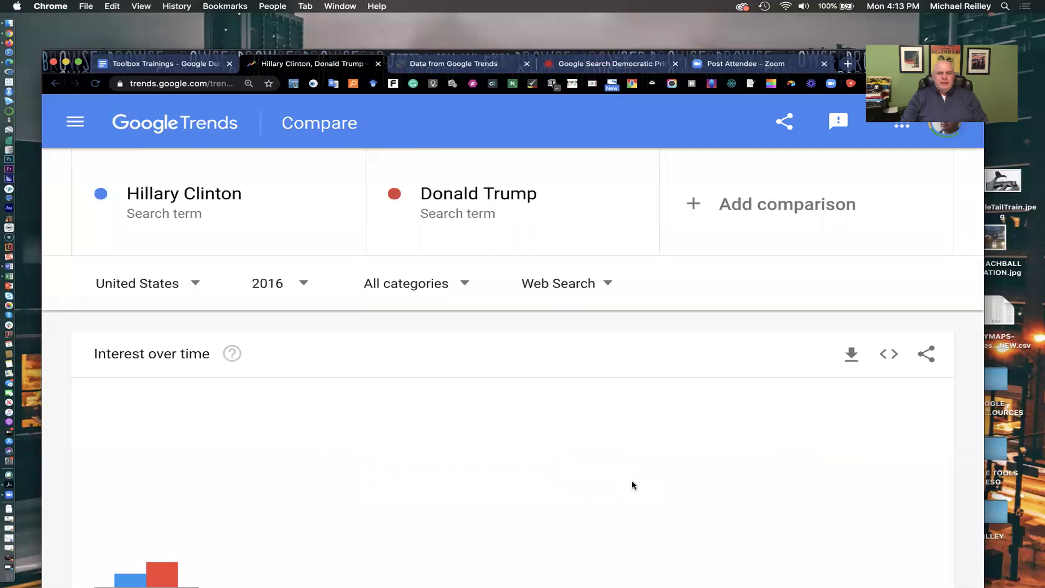
scroll(631, 480, "down", 3)
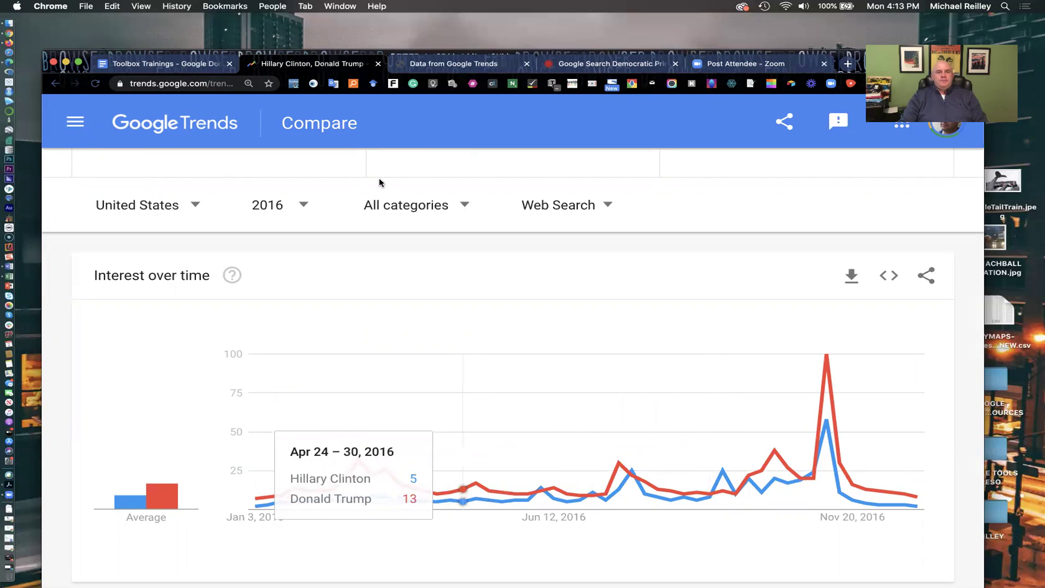
Change the location from United States to the Chicago IL metro area in Illinois.
left_click(174, 212)
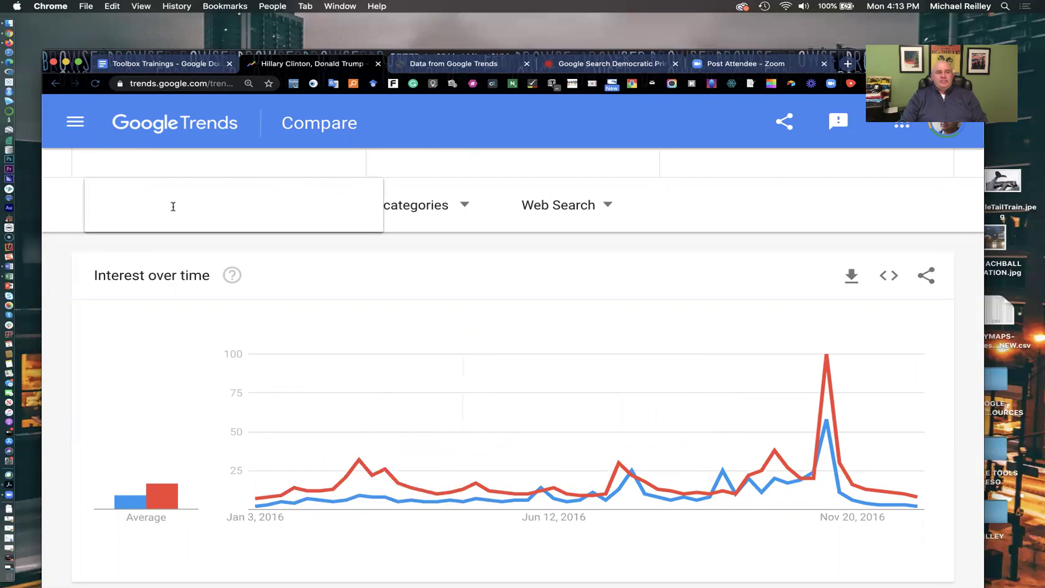
type("Ill")
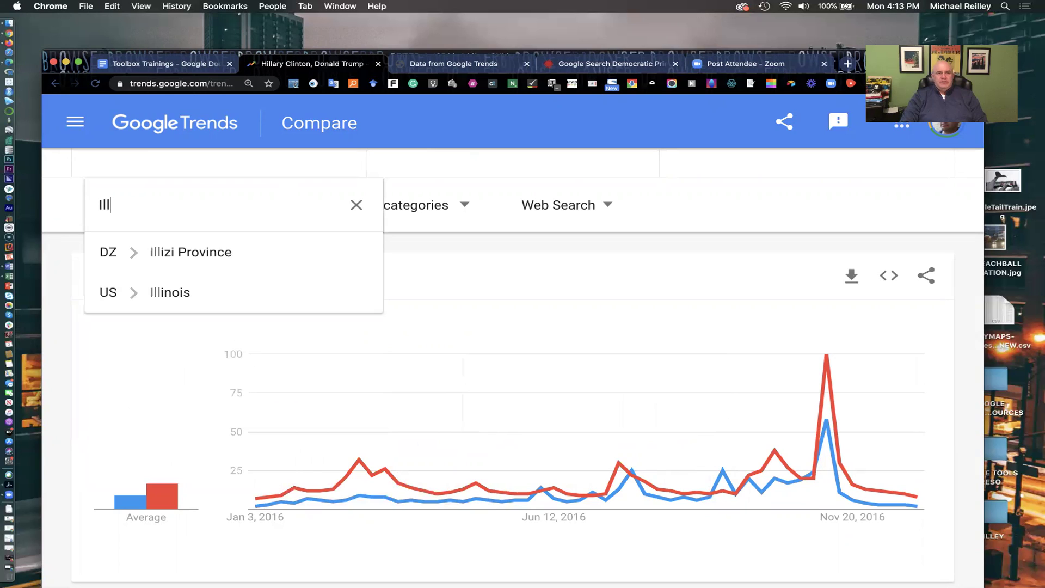
type("inois")
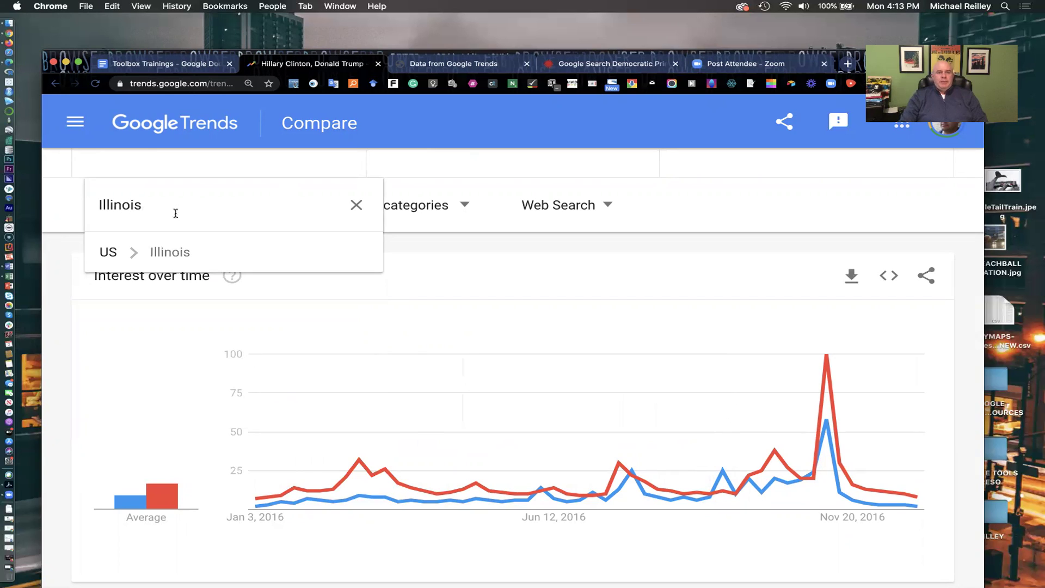
left_click(361, 250)
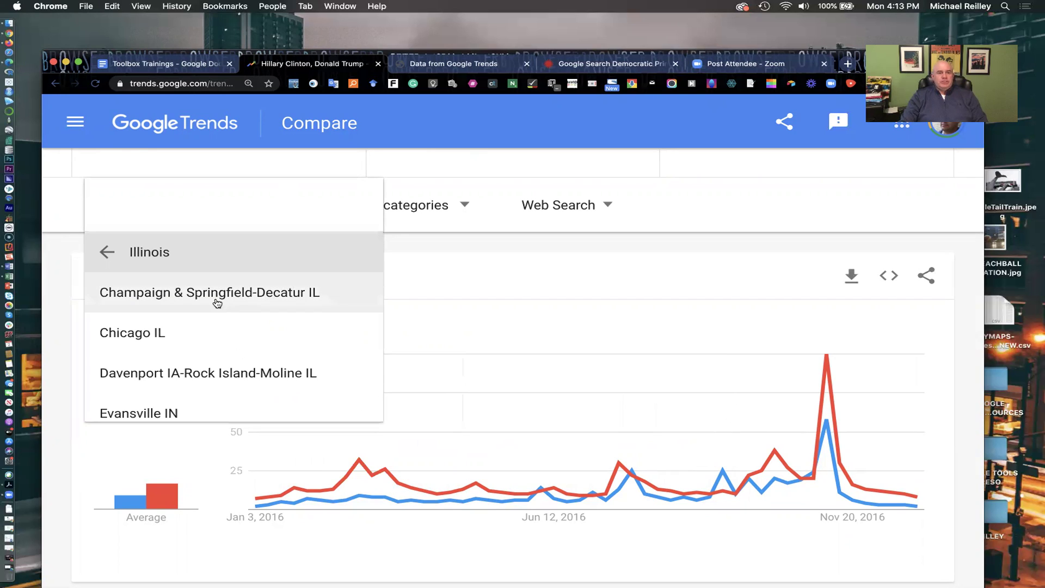
left_click(198, 328)
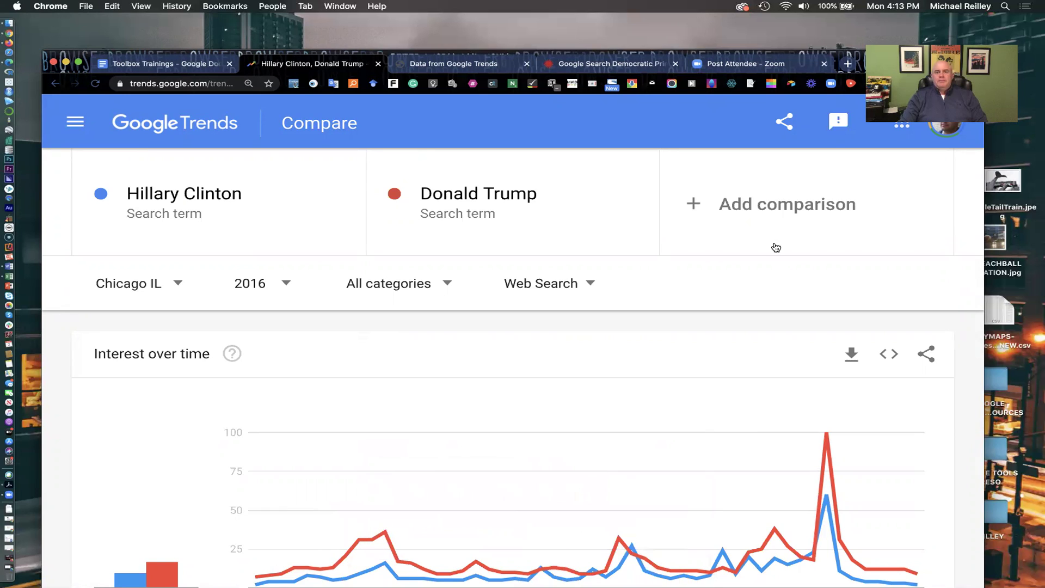
left_click(718, 207)
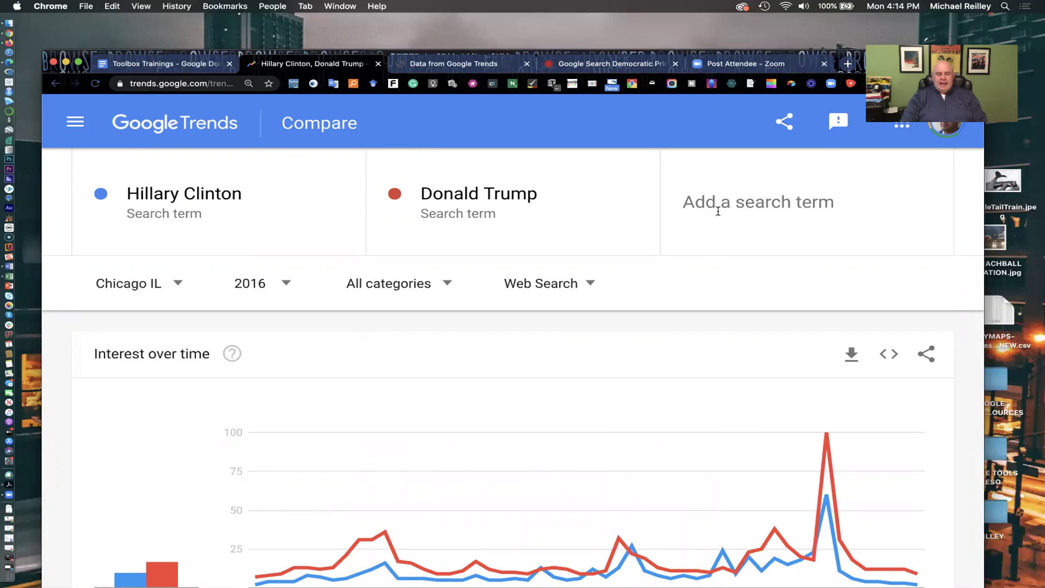
Add 'Pokemon Go' as a search term, revealing its July 2016 spike above both candidates.
type("Pokemon ")
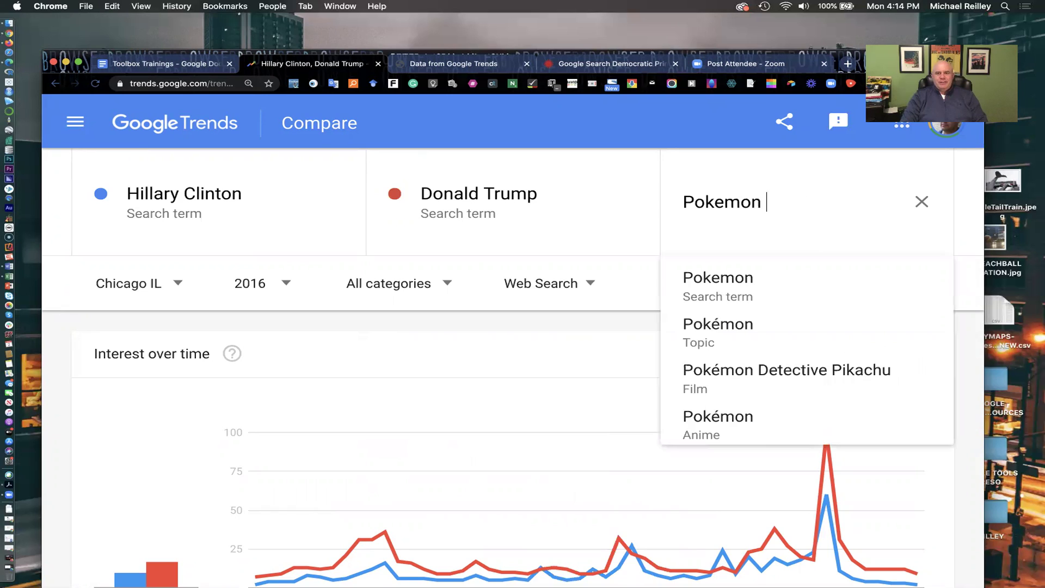
type("Go")
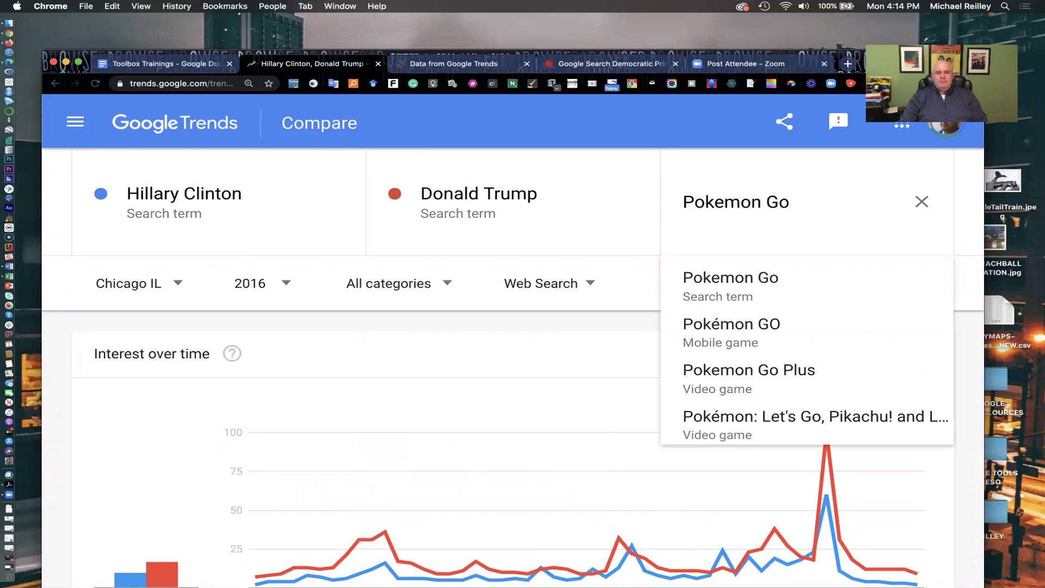
left_click(722, 290)
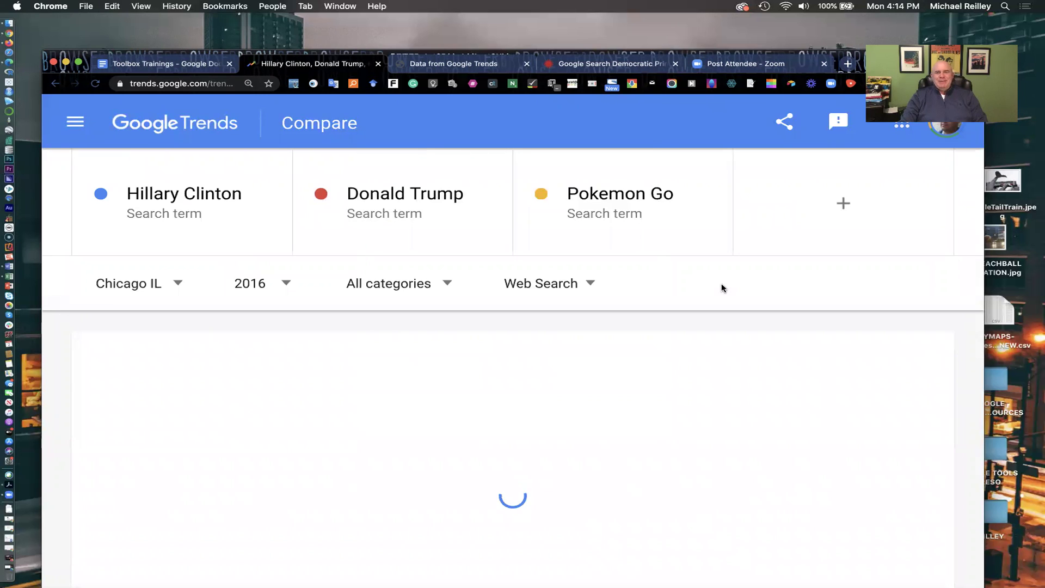
scroll(705, 325, "down", 5)
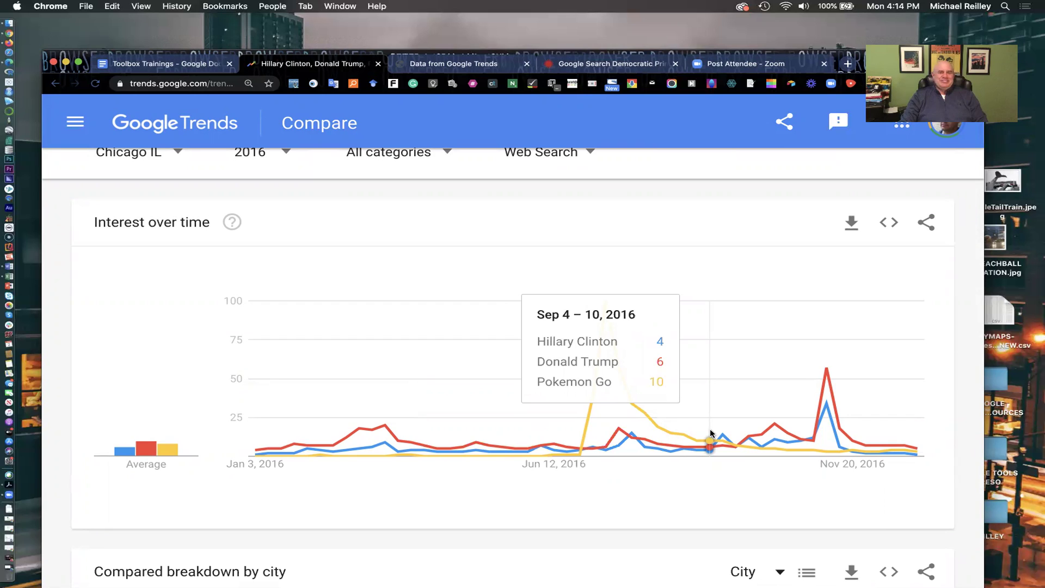
left_click(889, 223)
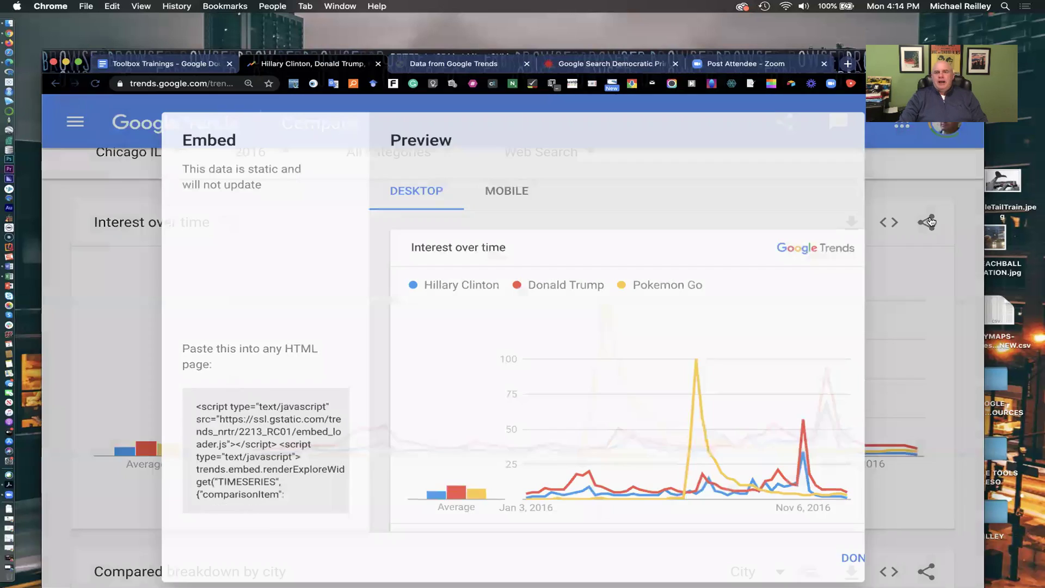
left_click(966, 257)
left_click(926, 222)
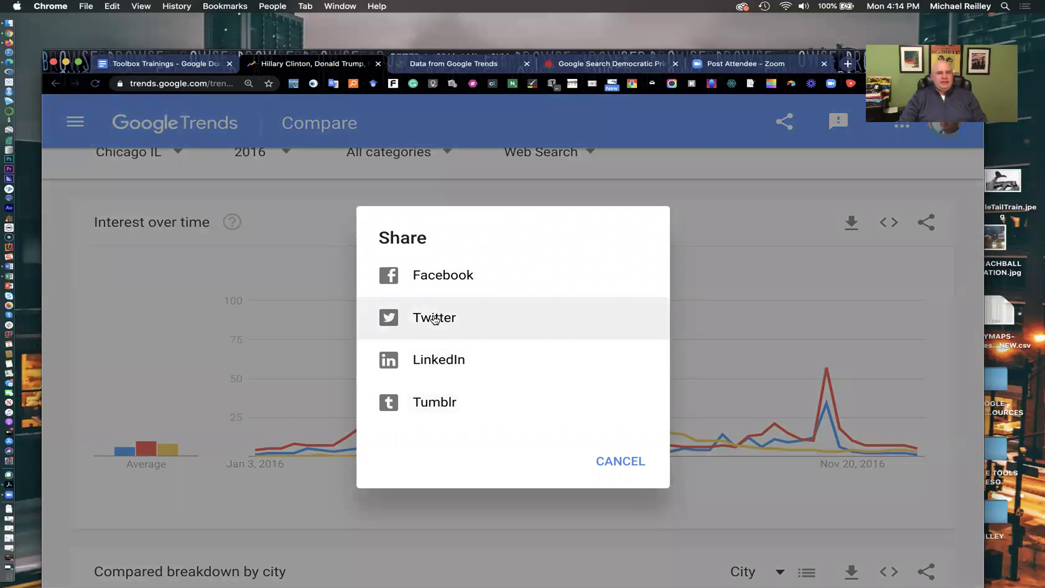
left_click(784, 197)
scroll(670, 289, "down", 6)
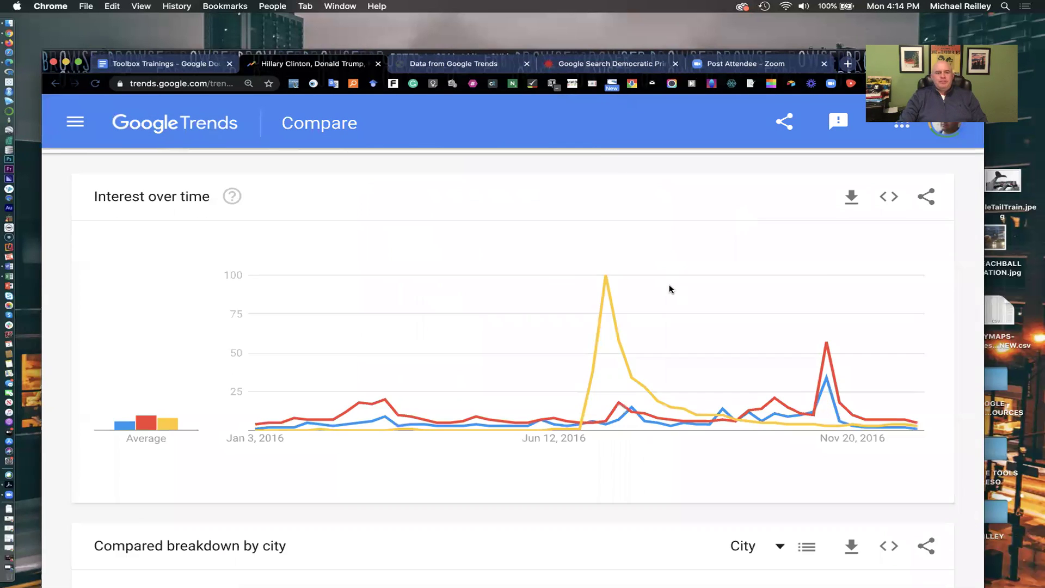
scroll(670, 289, "down", 7)
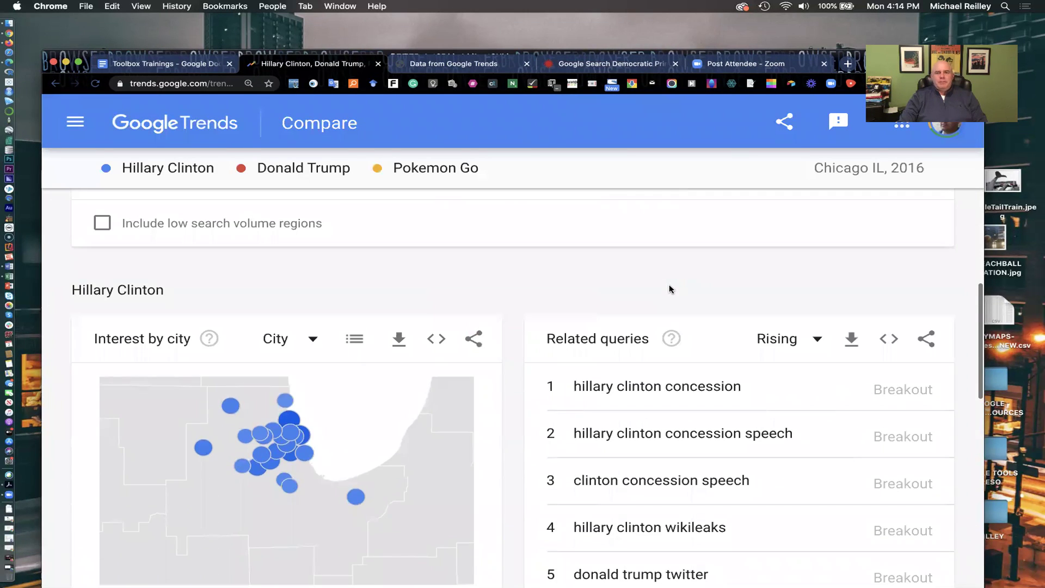
scroll(670, 289, "down", 2)
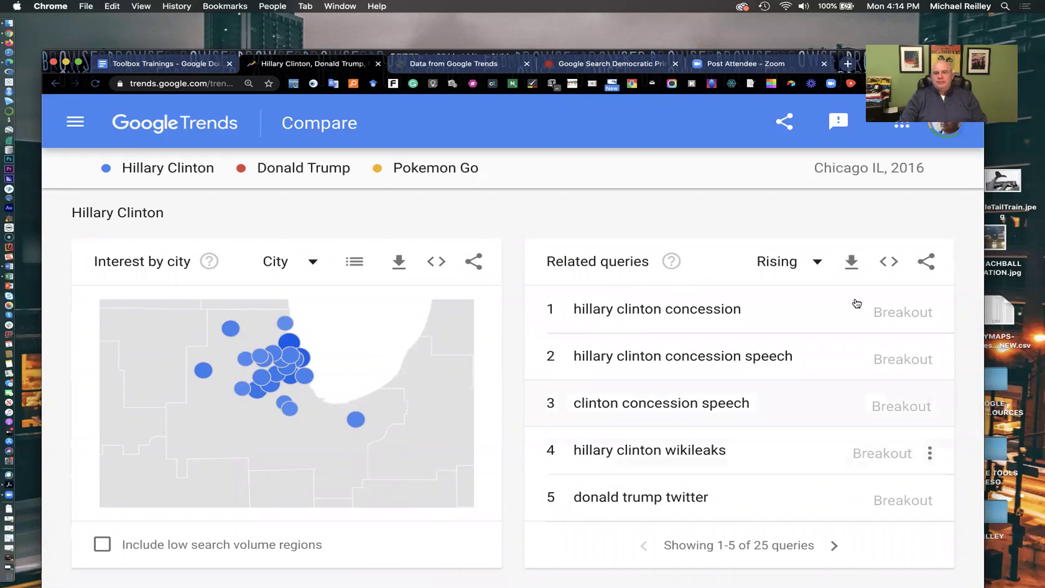
left_click(888, 268)
left_click(938, 212)
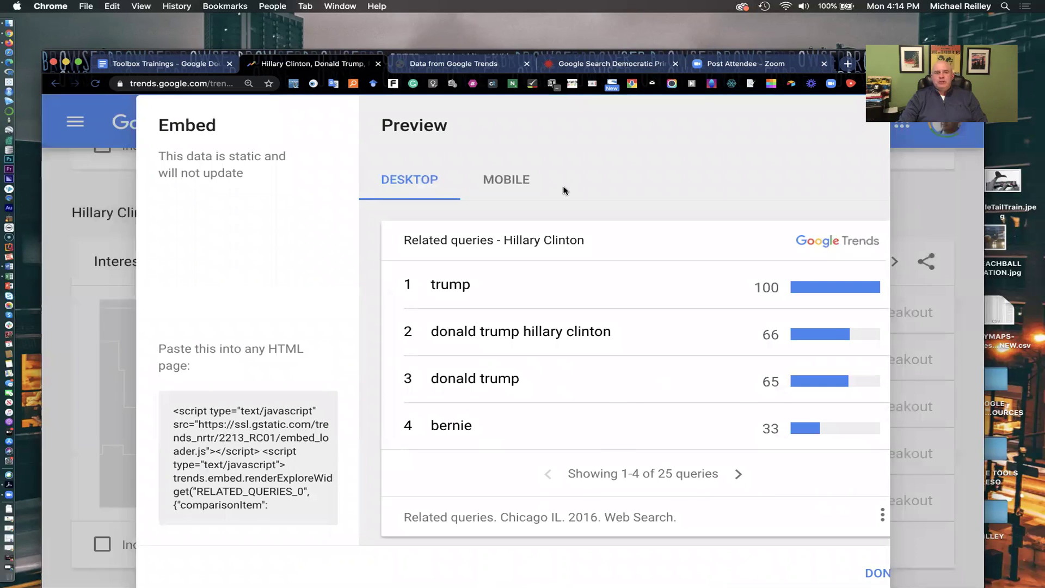
left_click(160, 83)
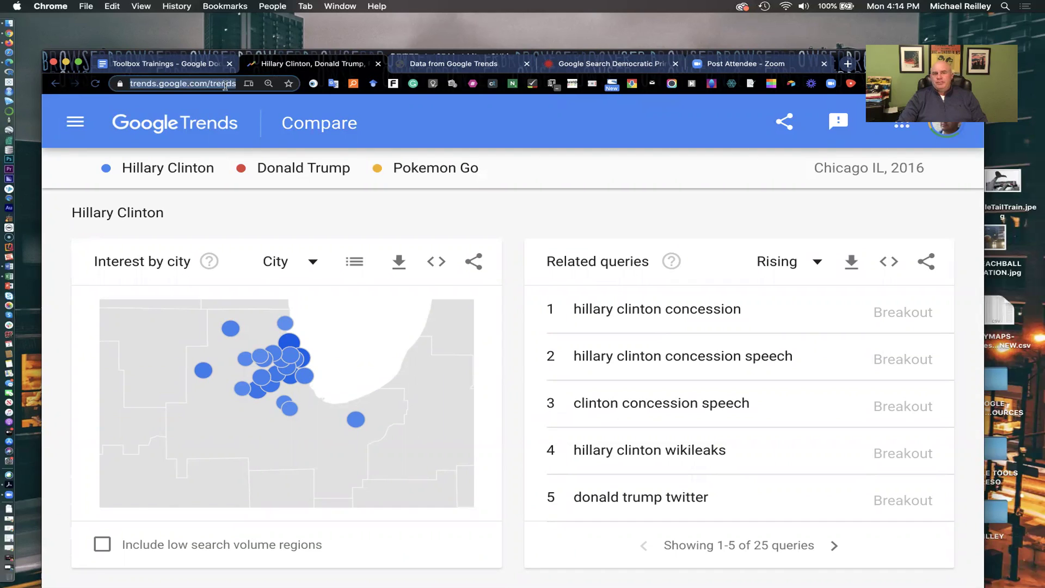
left_click(527, 205)
scroll(527, 205, "up", 7)
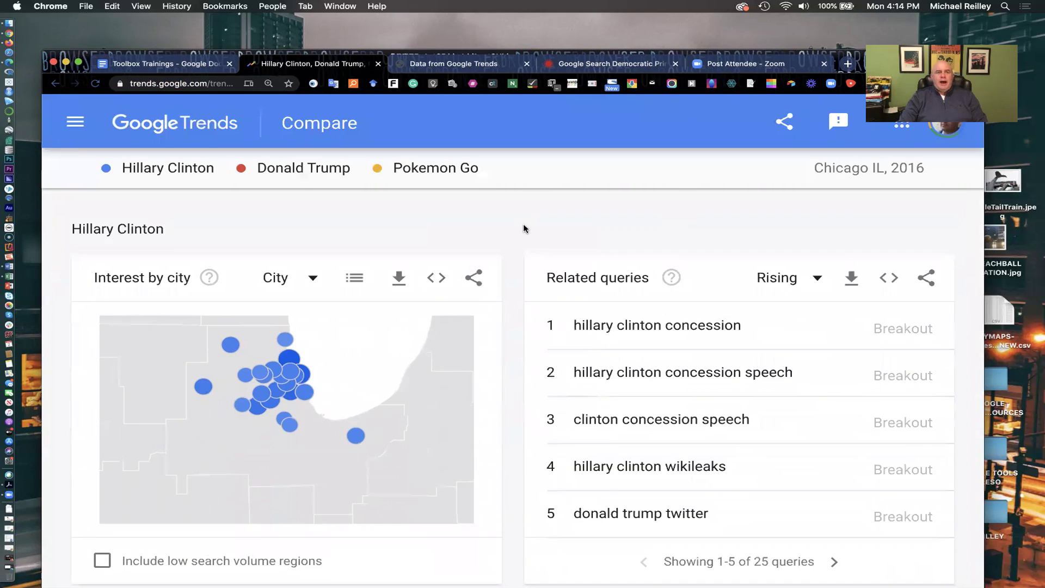
scroll(501, 321, "up", 4)
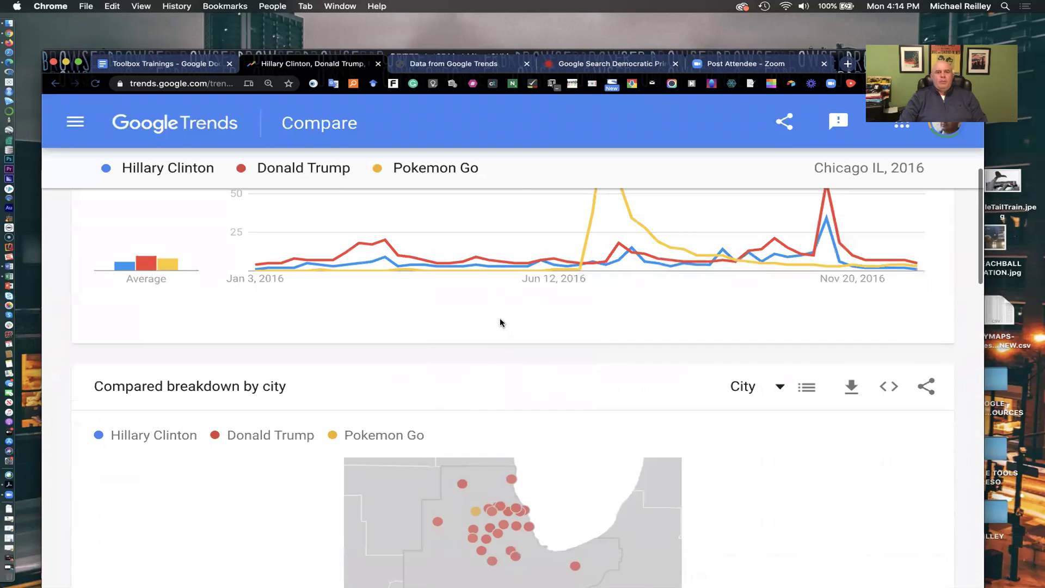
scroll(492, 341, "up", 5)
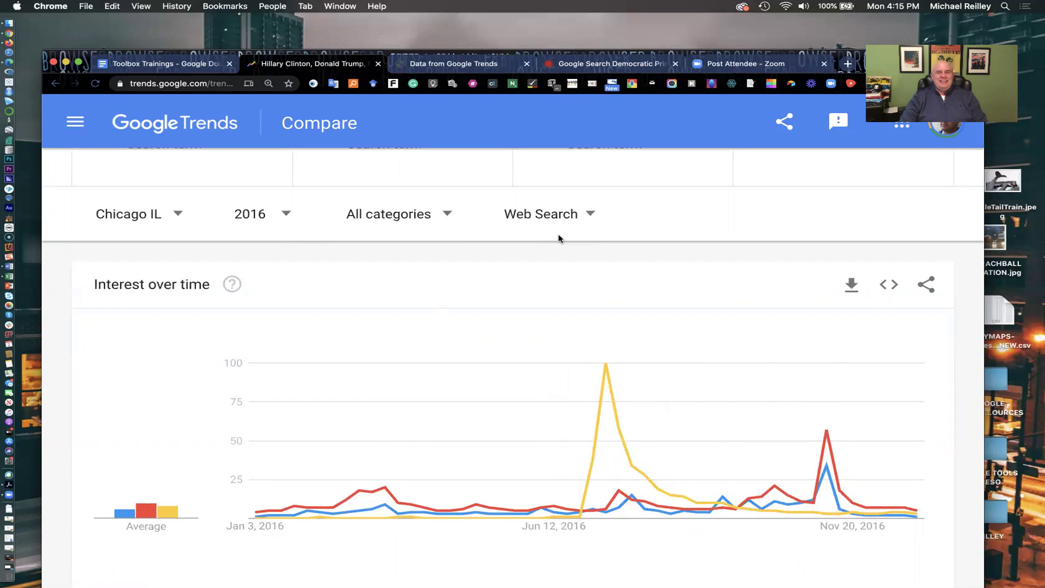
Read the interest-over-time help explaining the 100 and 50 values, then close it.
scroll(559, 239, "up", 2)
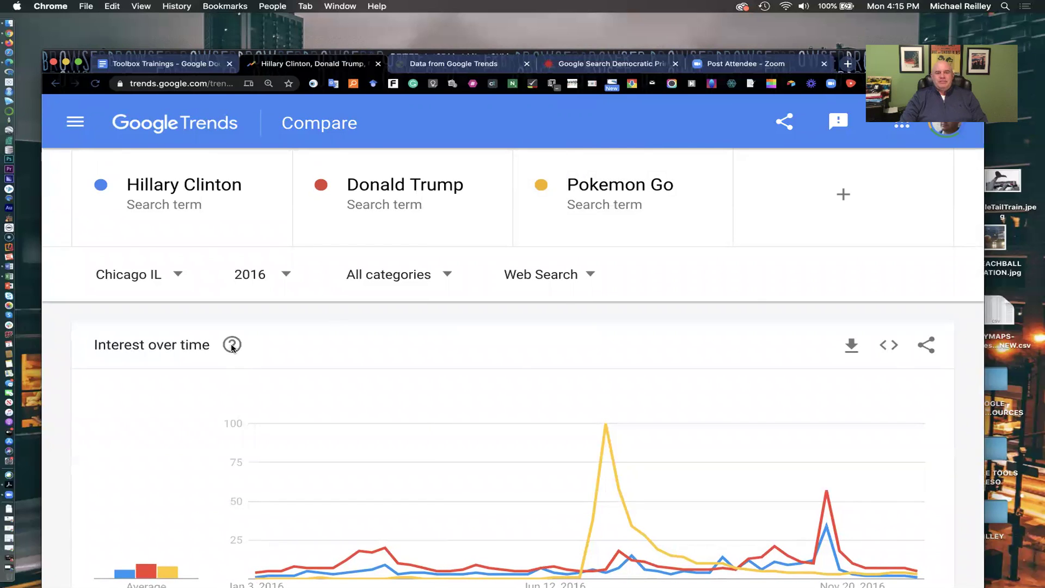
left_click(232, 346)
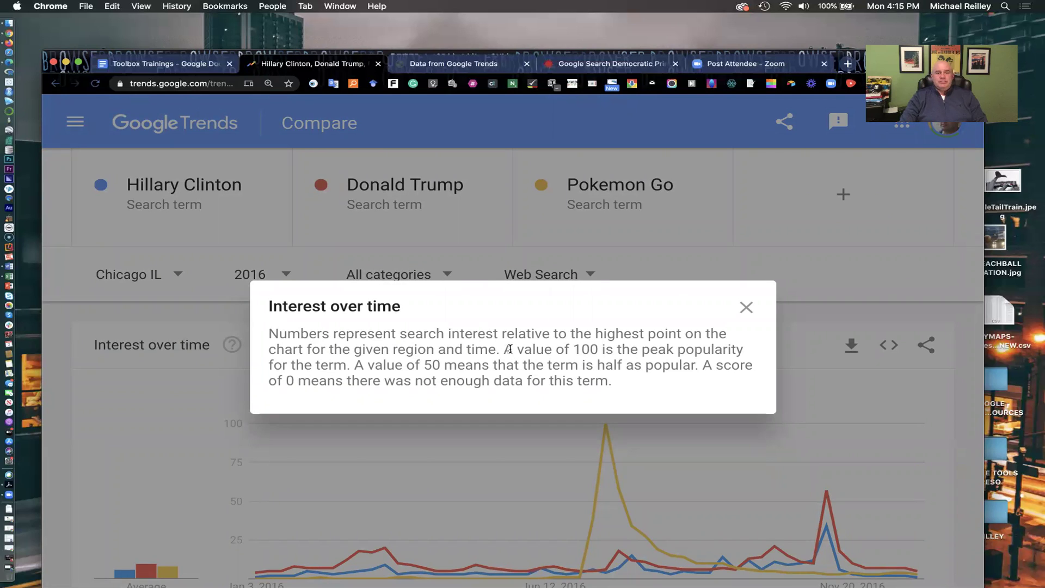
left_click_drag(509, 349, 647, 382)
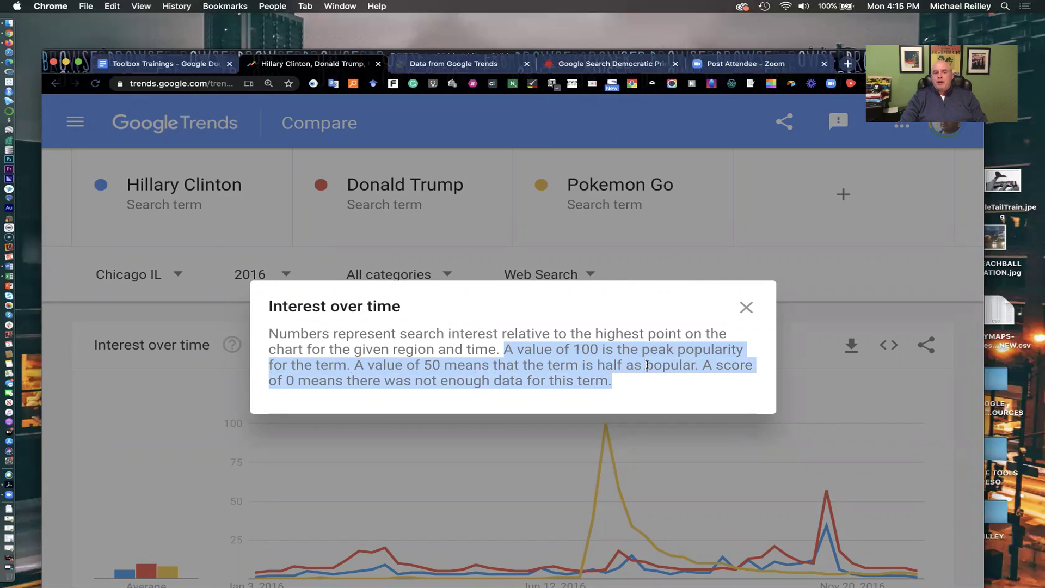
left_click(641, 362)
left_click(747, 312)
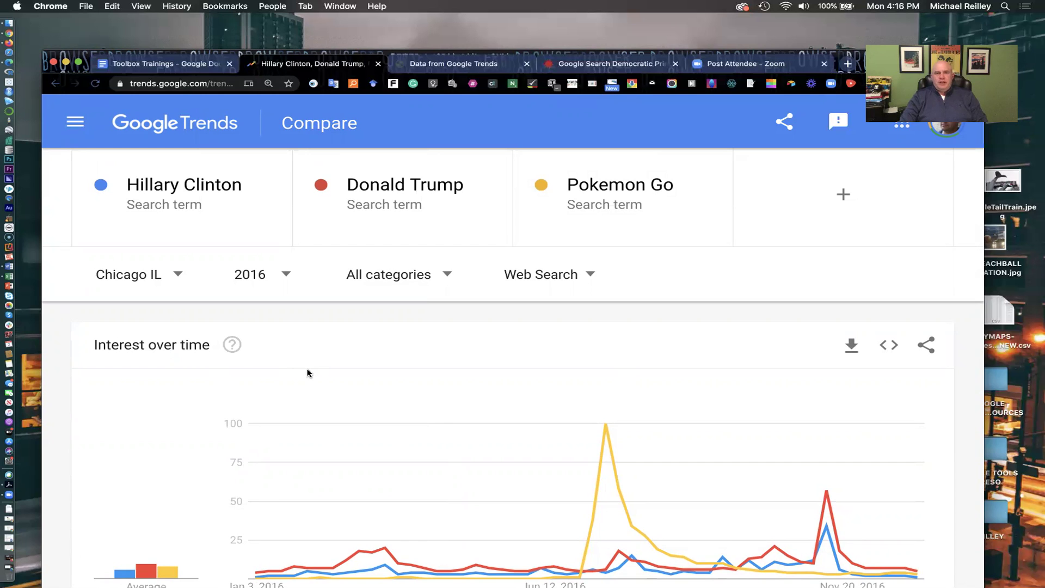
Look at the Google Trends Datastore page and come back to the comparison.
scroll(308, 373, "up", 1)
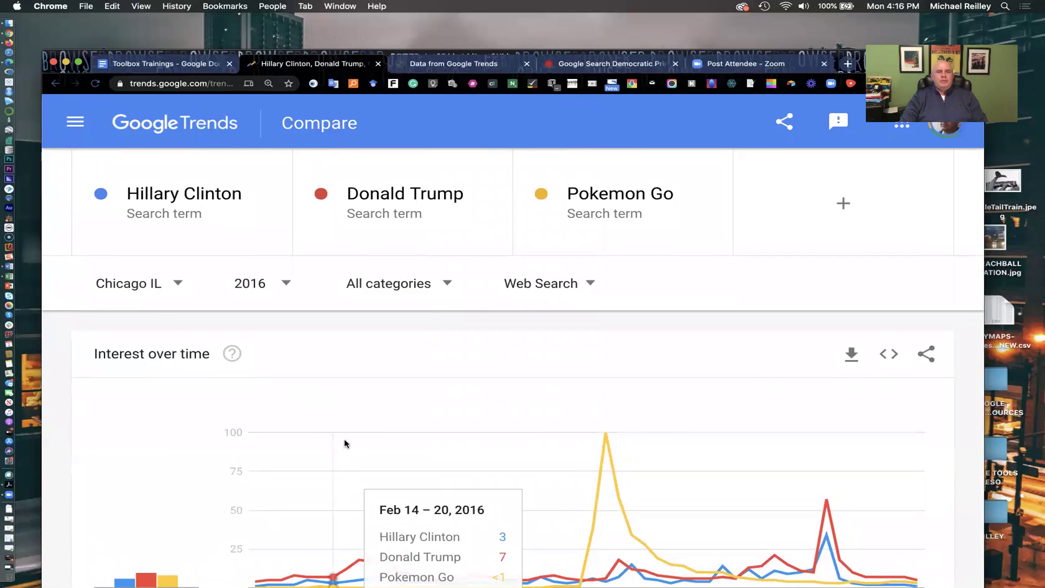
left_click(456, 67)
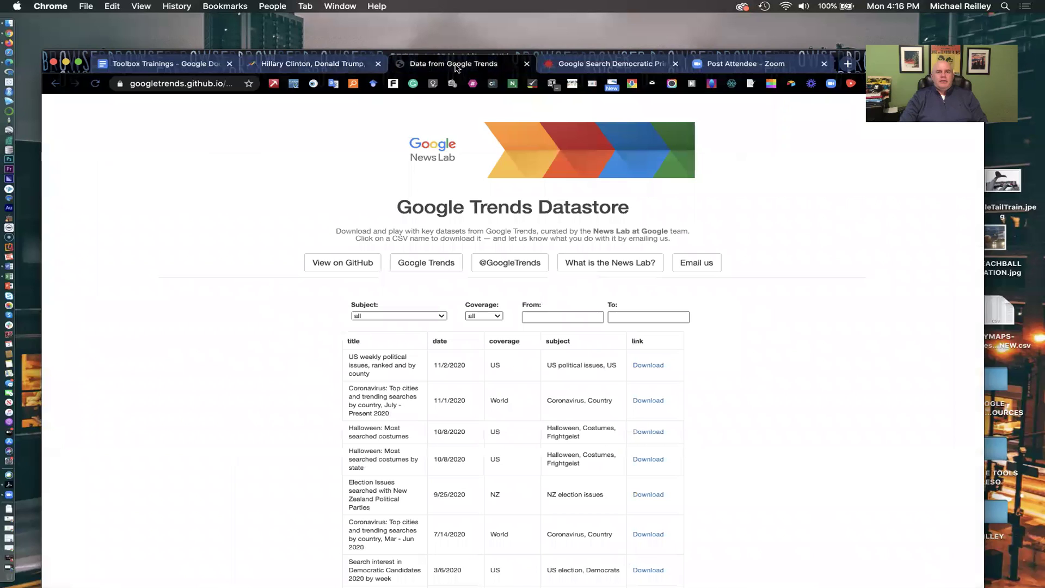
left_click(330, 69)
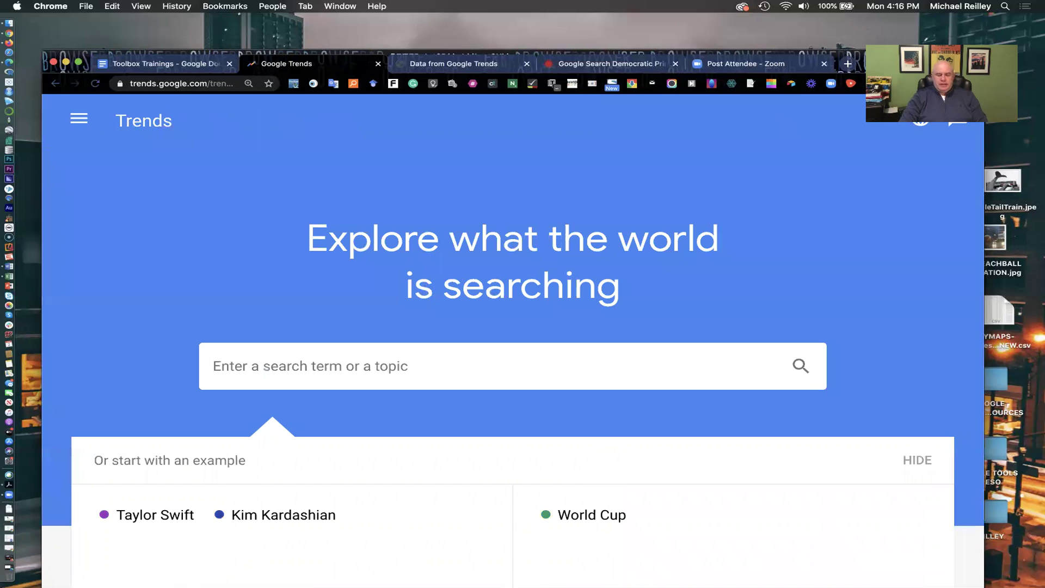
Explore 'Joe Biden' as a search term and add 'Donald Trump' as its comparison.
type("Joe Biden")
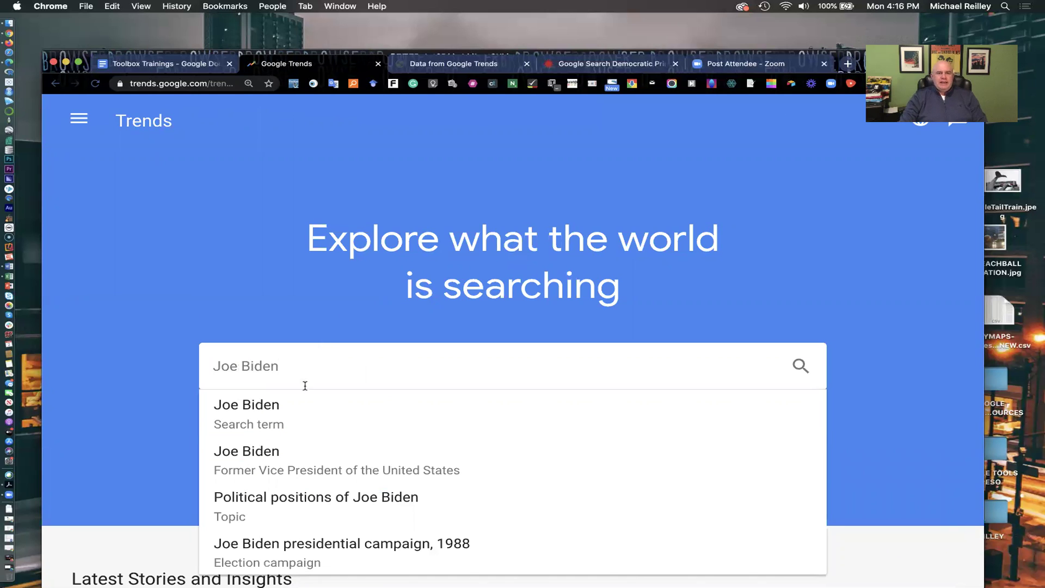
left_click(299, 414)
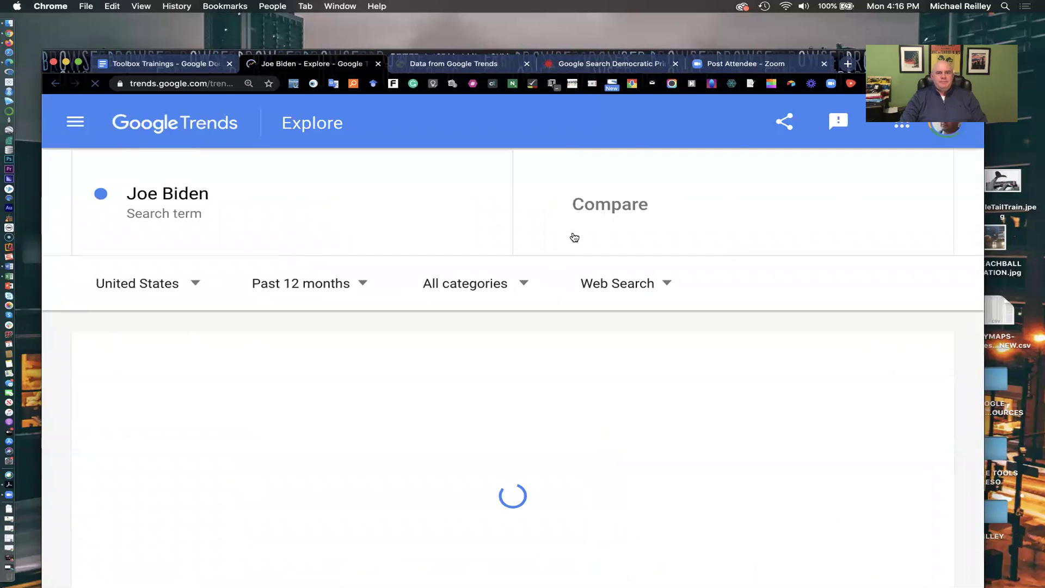
left_click(599, 205)
type("Do")
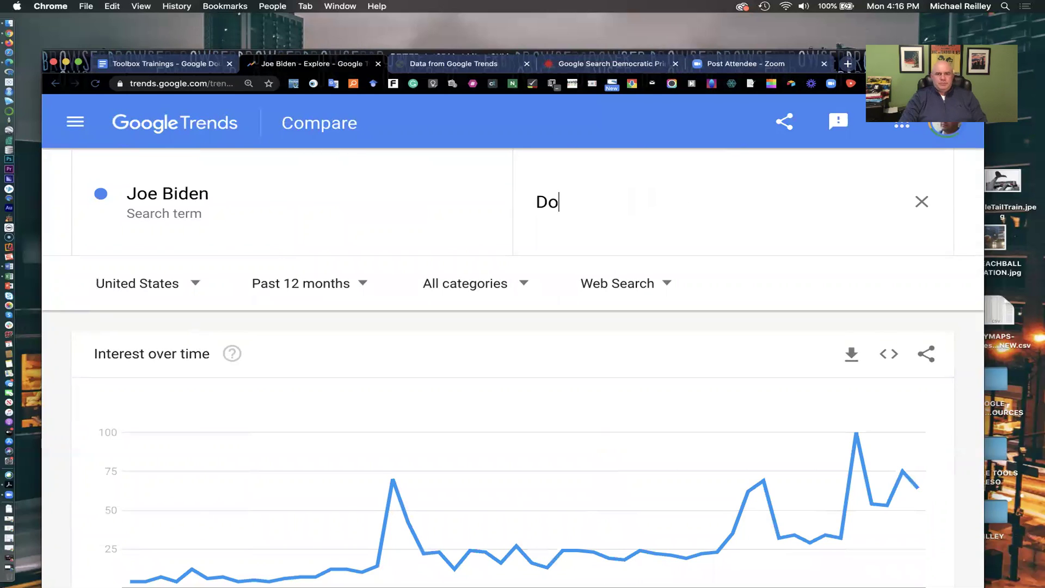
type("nald tu")
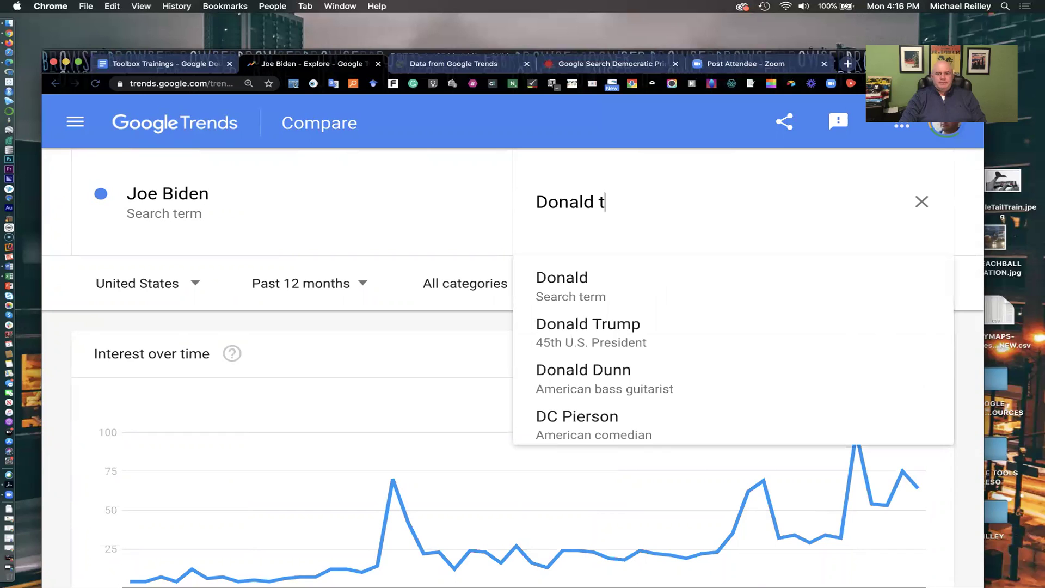
key("BackSpace")
key("BackSpace")
type("Trump")
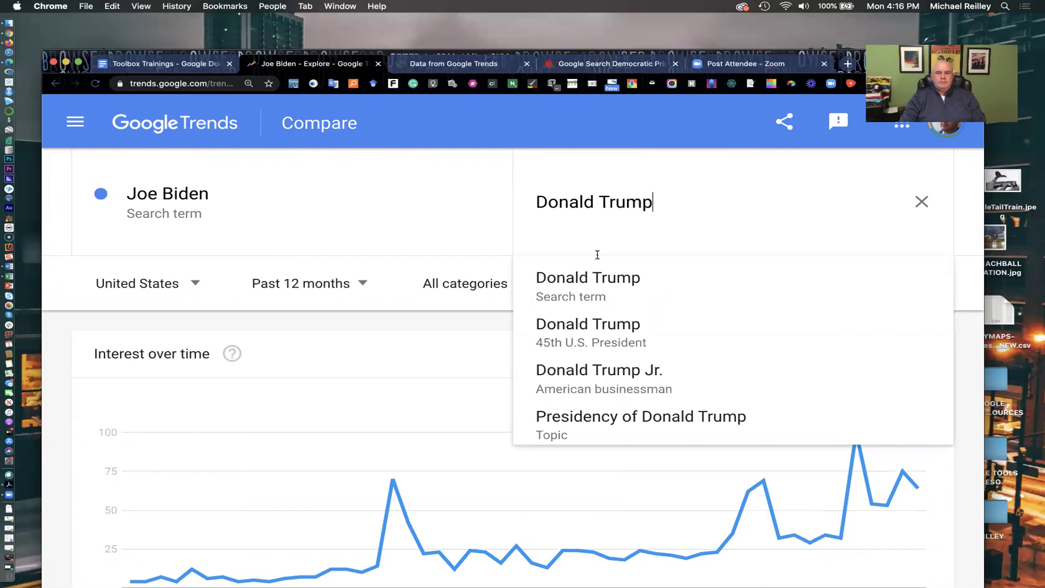
left_click(602, 284)
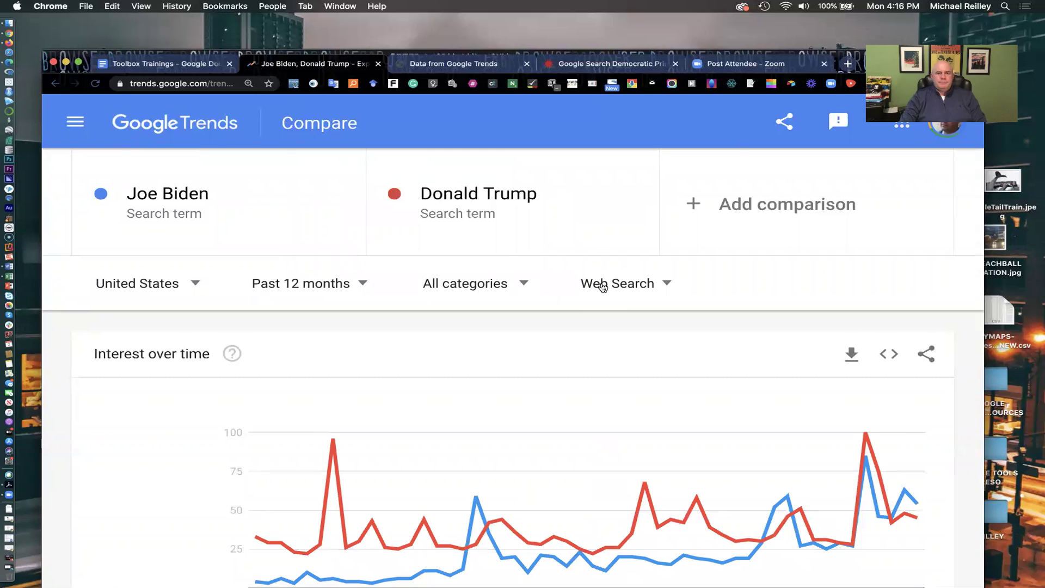
scroll(602, 287, "down", 3)
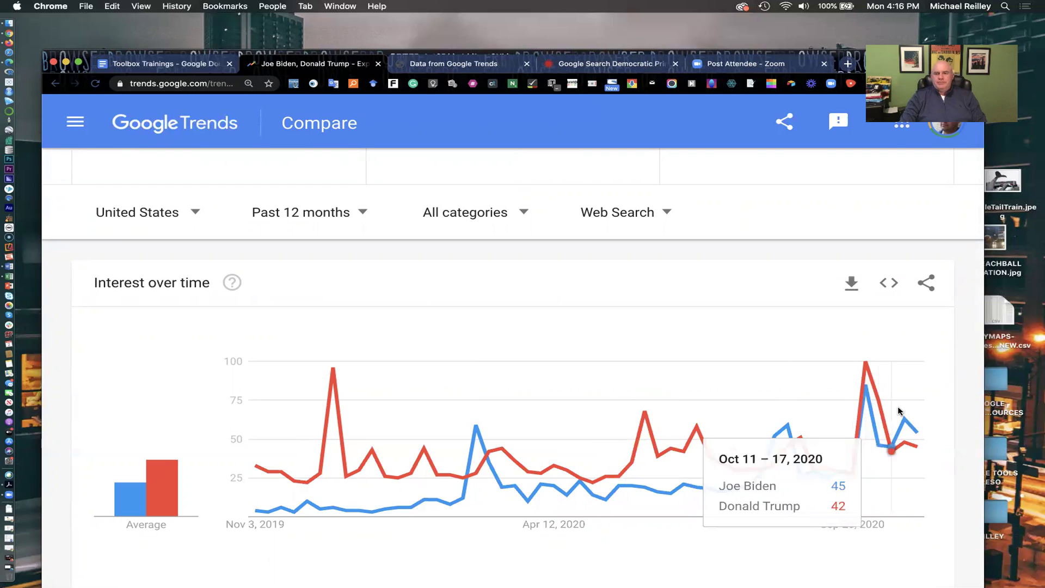
Change the Biden vs Trump chart's time range to the past 30 days.
left_click(300, 209)
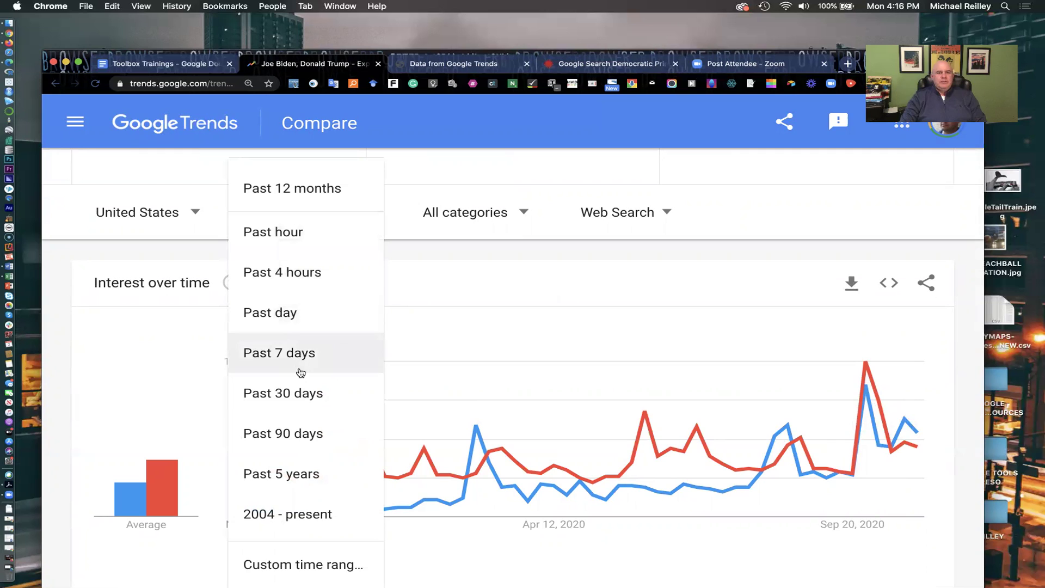
left_click(300, 393)
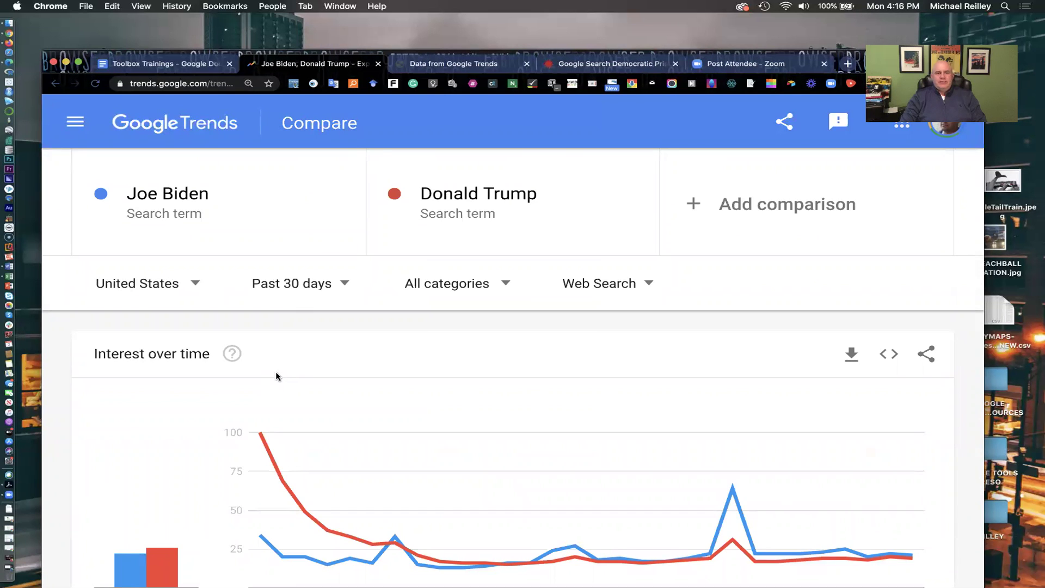
mouse_move(284, 494)
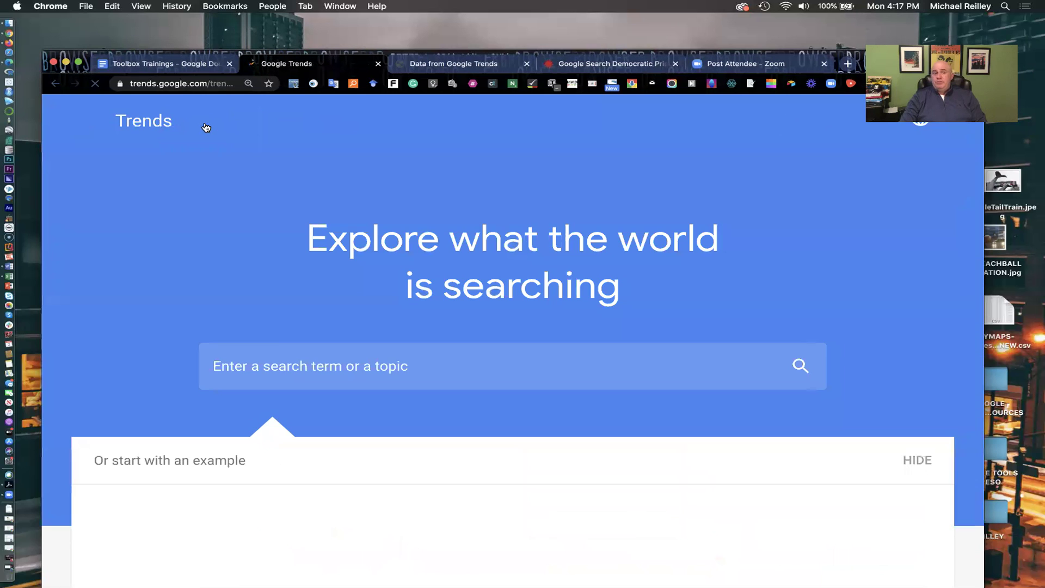
Explore Cornhuskers as a search term.
left_click(256, 367)
type("Corn")
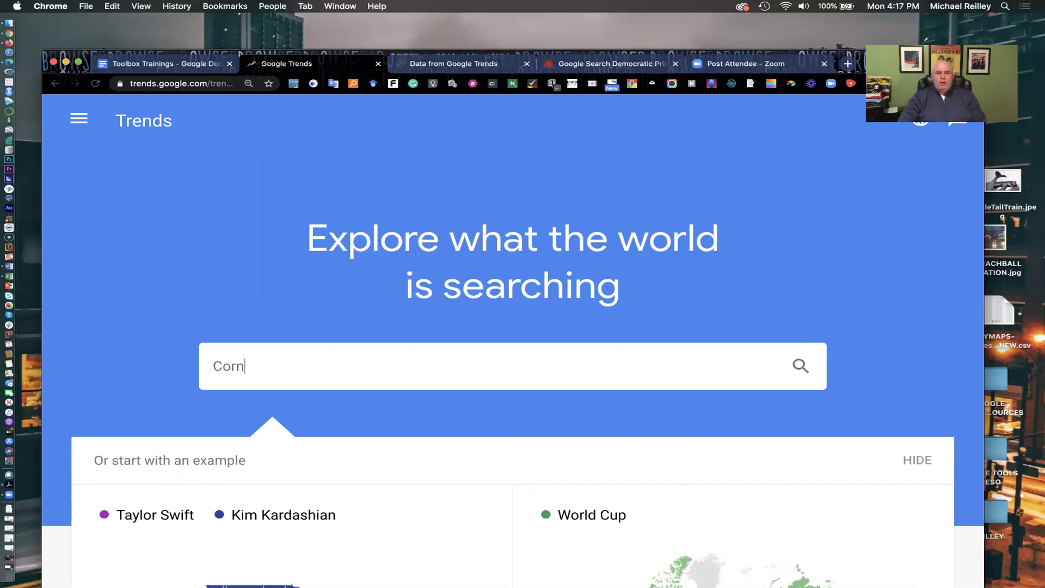
type("huskers")
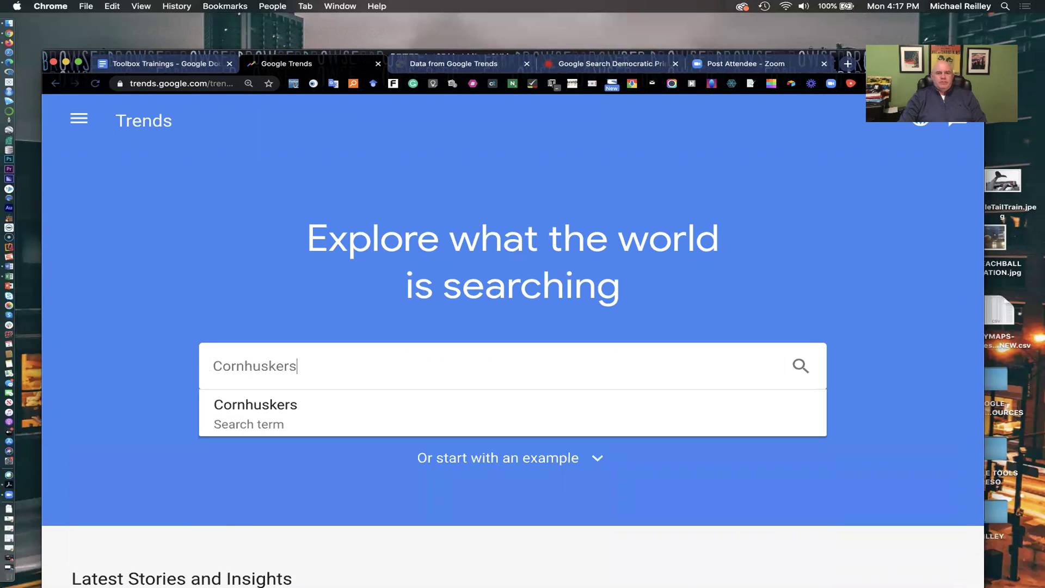
left_click(262, 409)
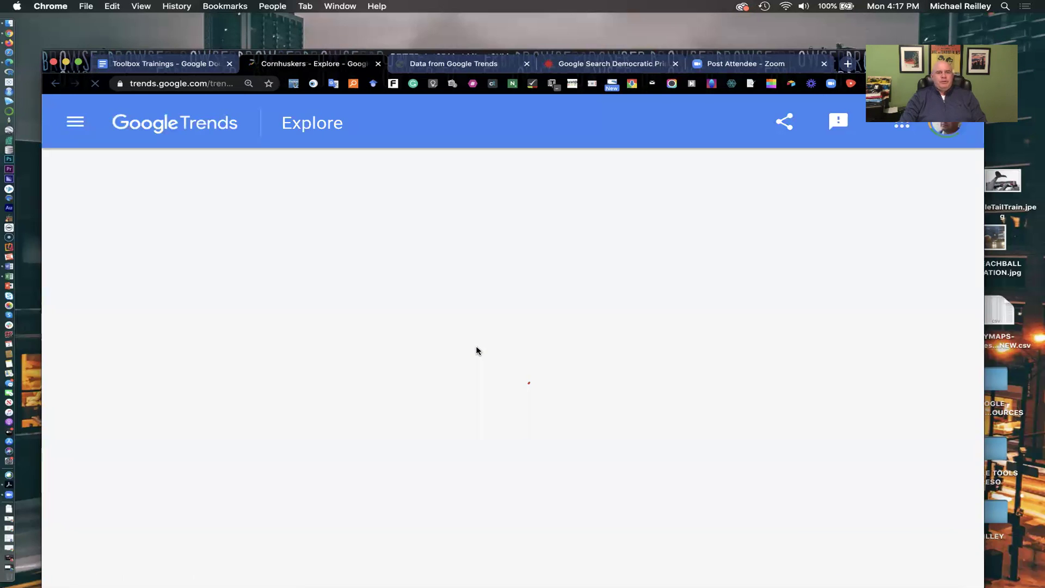
Add Huskers as a comparison term alongside Cornhuskers and review the interest chart.
left_click(579, 222)
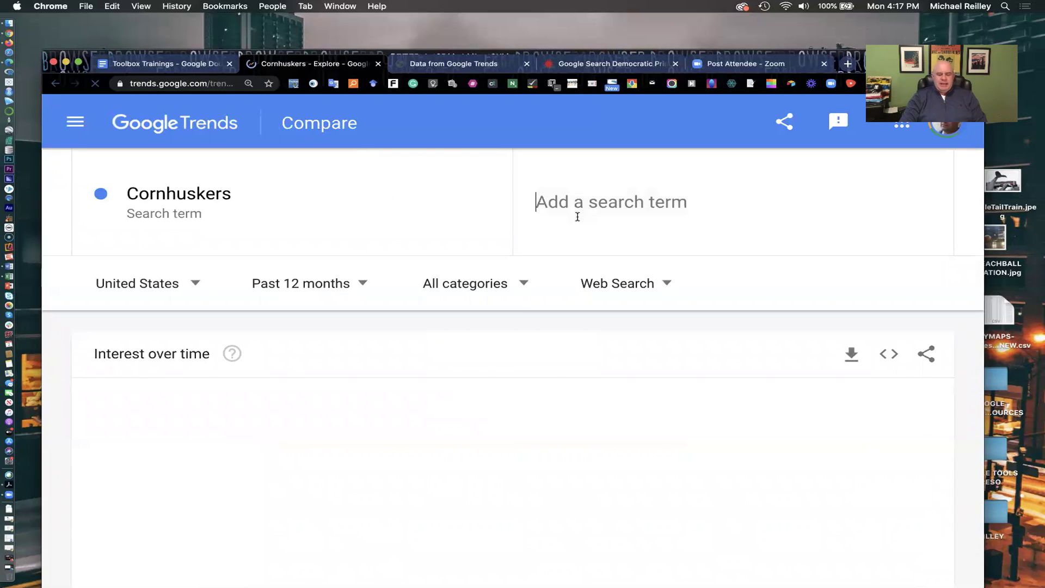
type("Huskers")
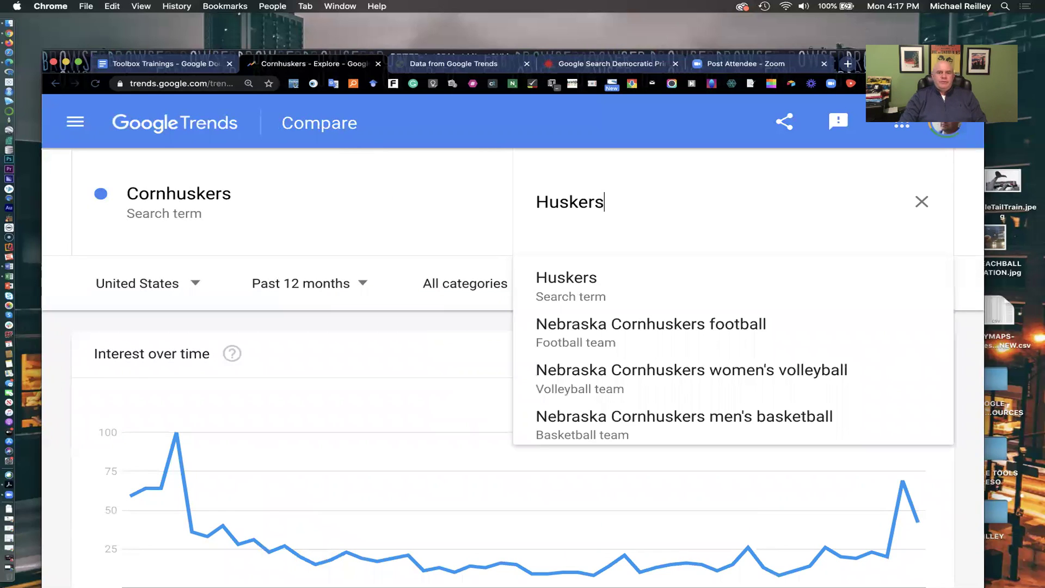
left_click(571, 288)
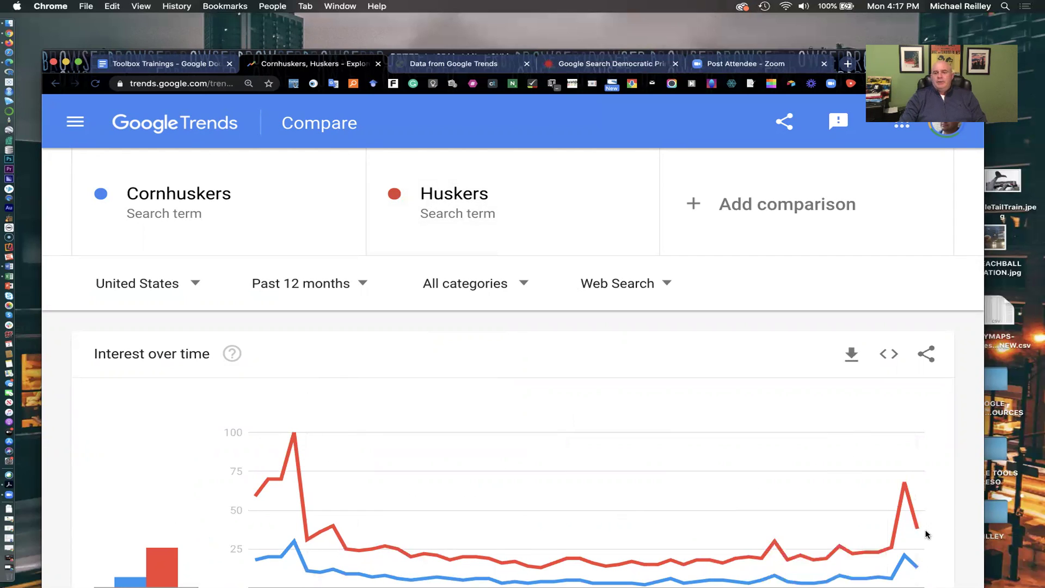
mouse_move(861, 476)
mouse_move(908, 485)
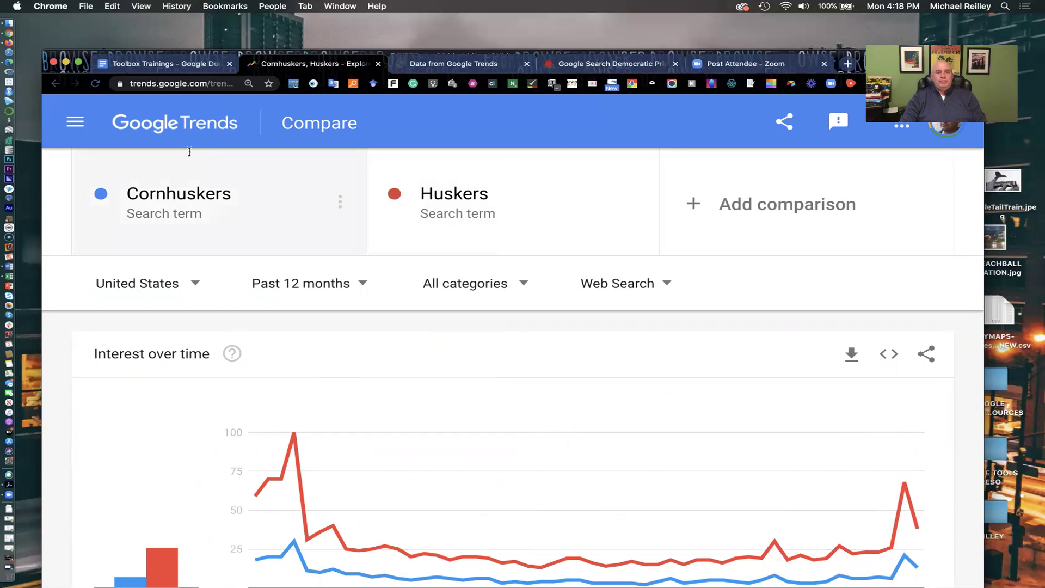
Return to the Google Trends home page with the logo and scroll down and back up.
left_click(183, 127)
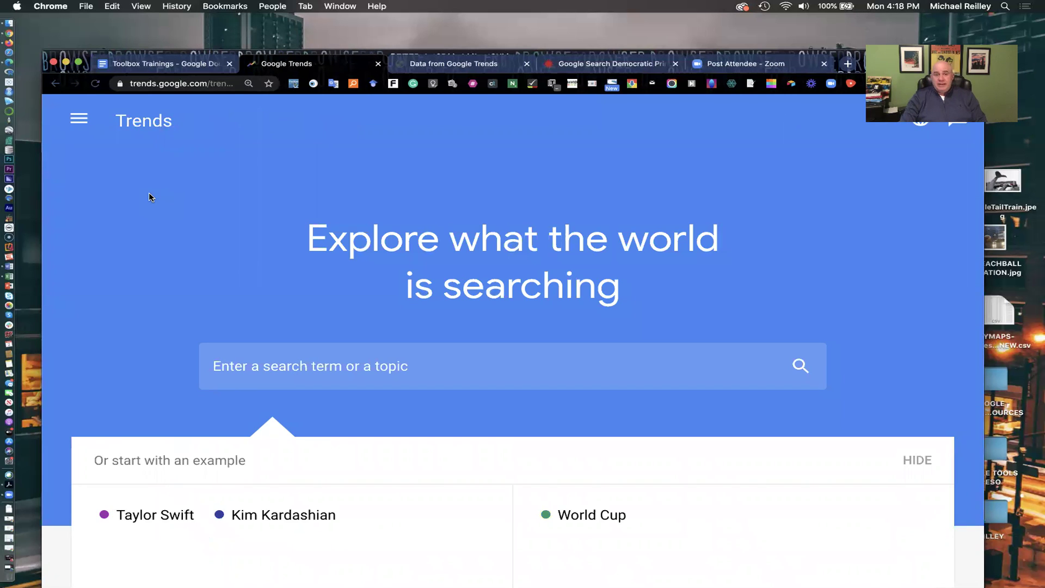
scroll(151, 197, "down", 5)
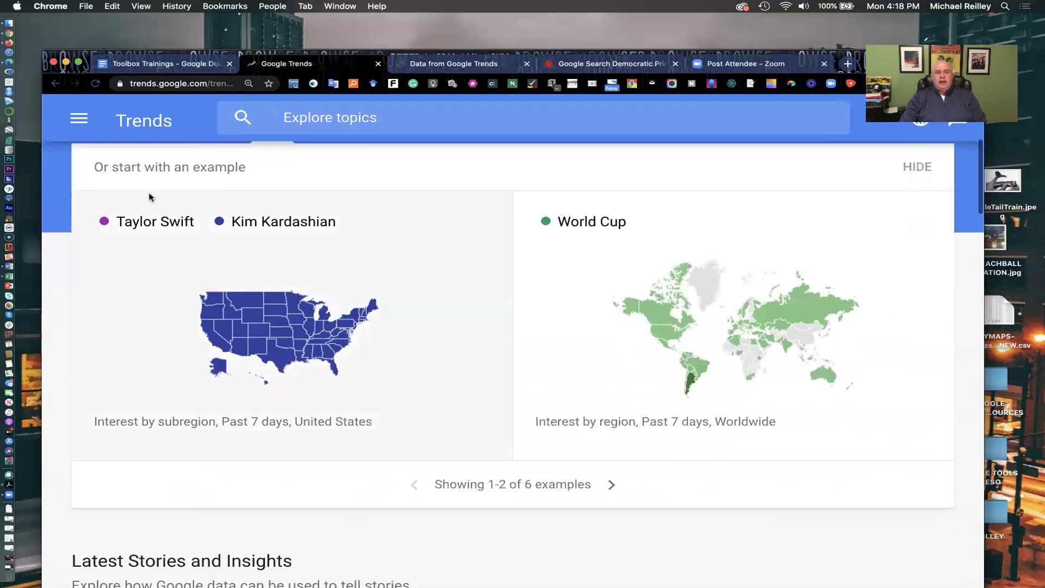
scroll(150, 196, "up", 5)
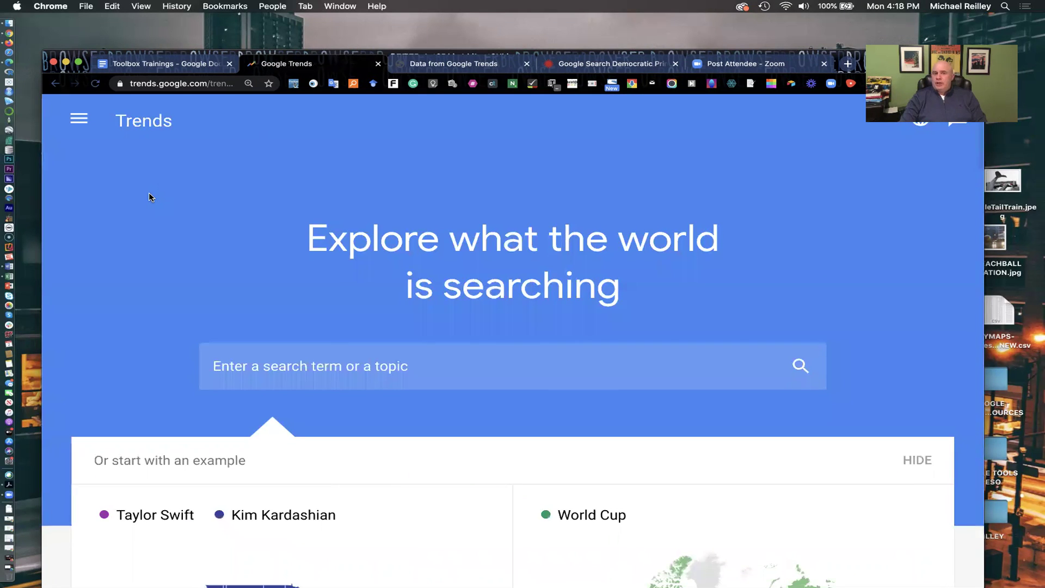